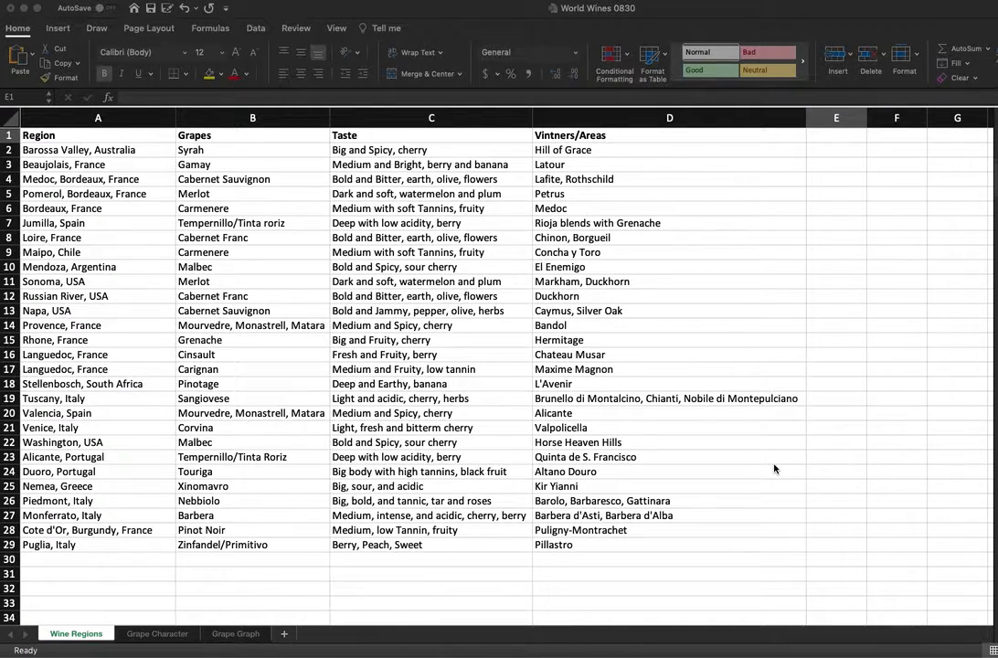
pyautogui.click(231, 148)
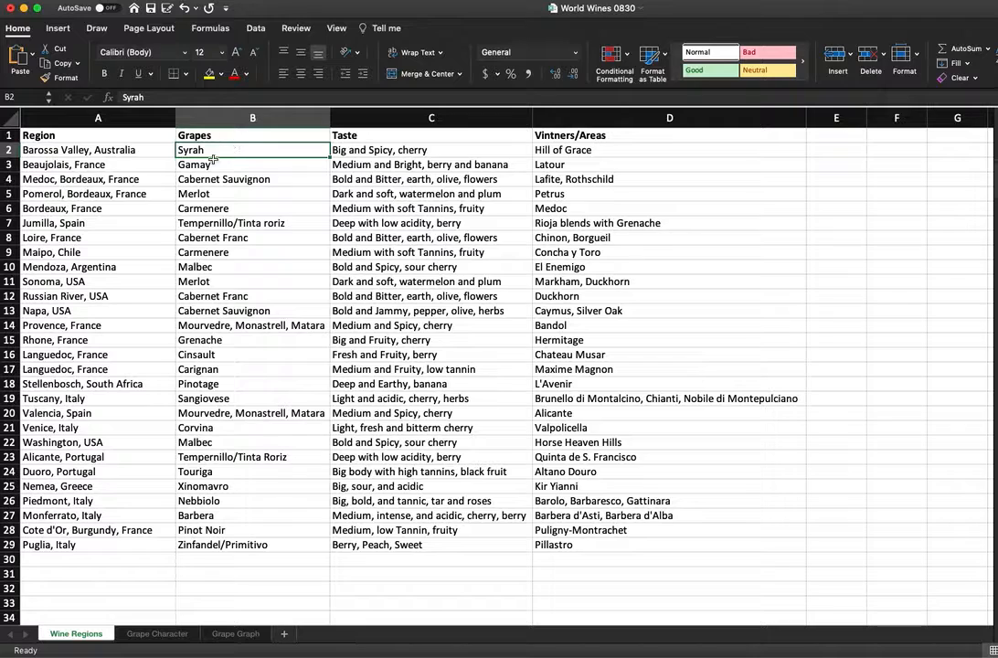
pyautogui.click(220, 164)
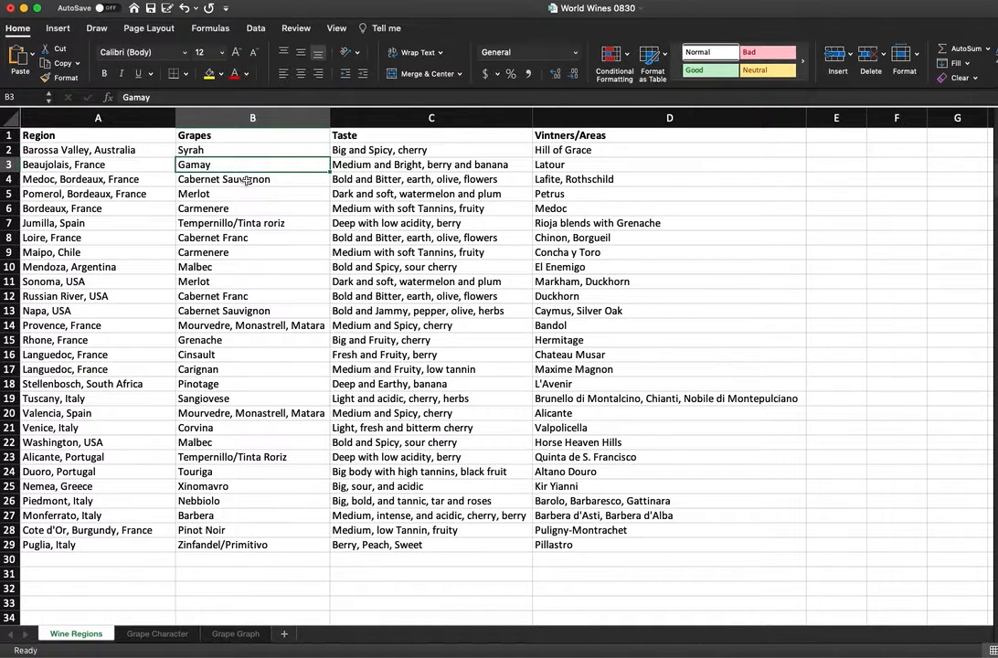
pyautogui.click(247, 180)
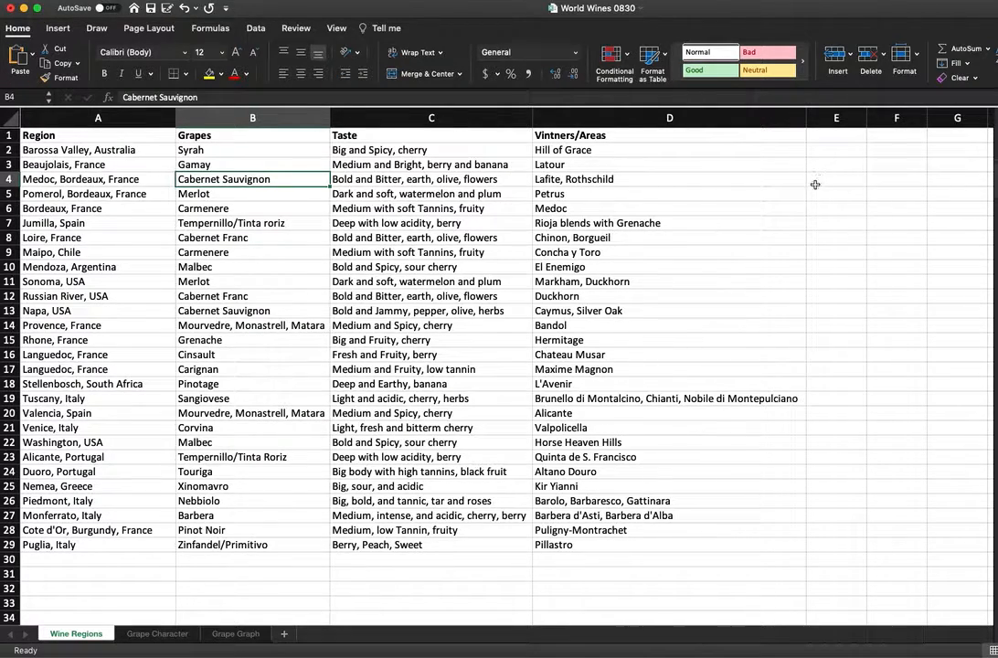
# - Try an IF formula in E4 that returns 'Grape Character'!$F$4 when B4 equals 'Grape Character'!$A$4, and clear the cell
pyautogui.click(853, 184)
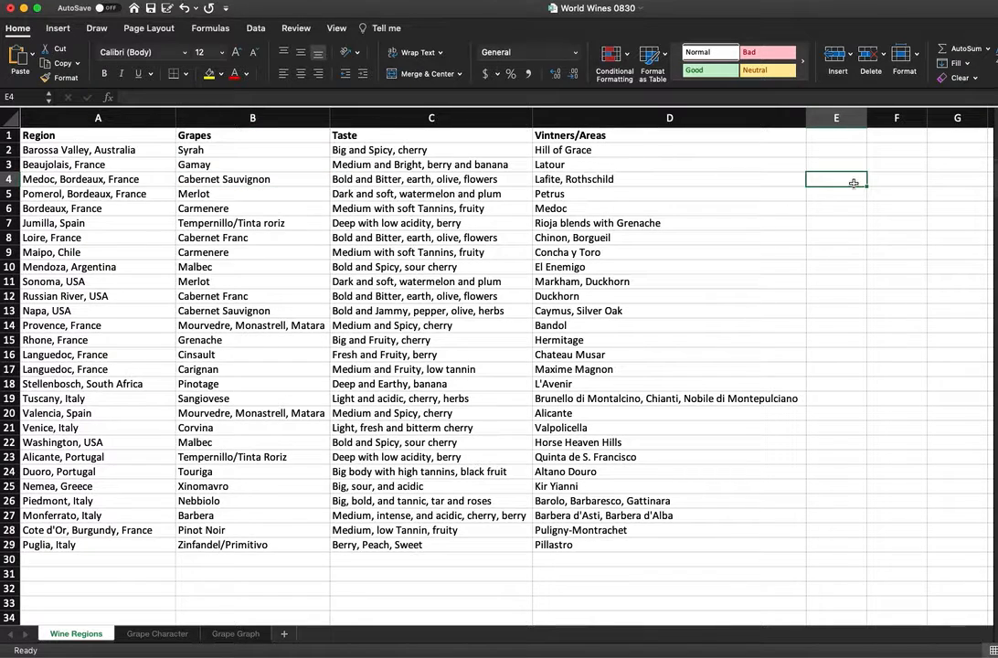
pyautogui.write('=i')
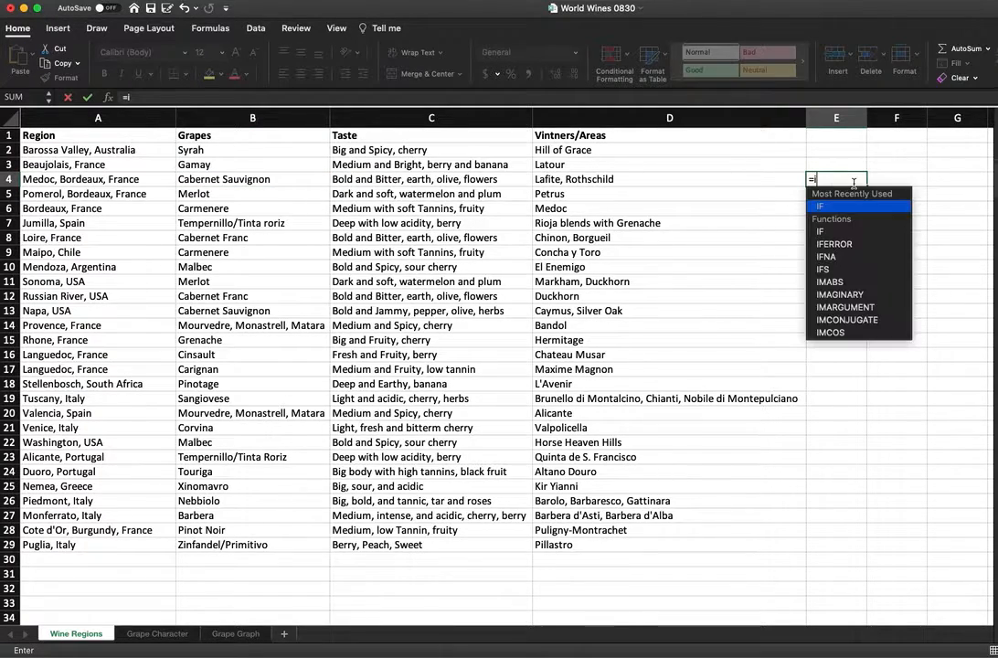
pyautogui.write('f(')
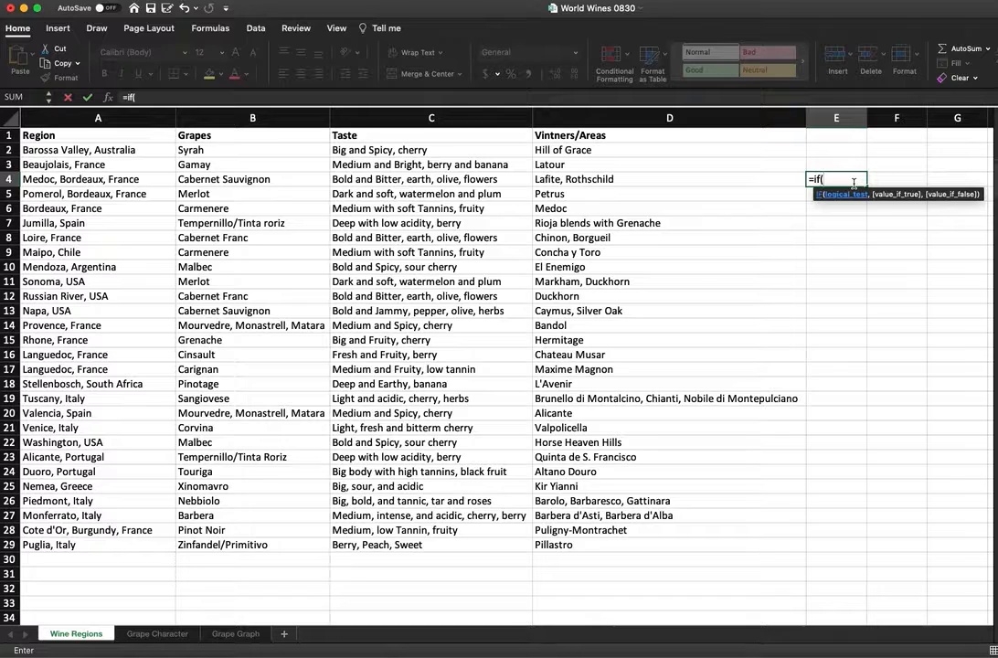
pyautogui.click(264, 180)
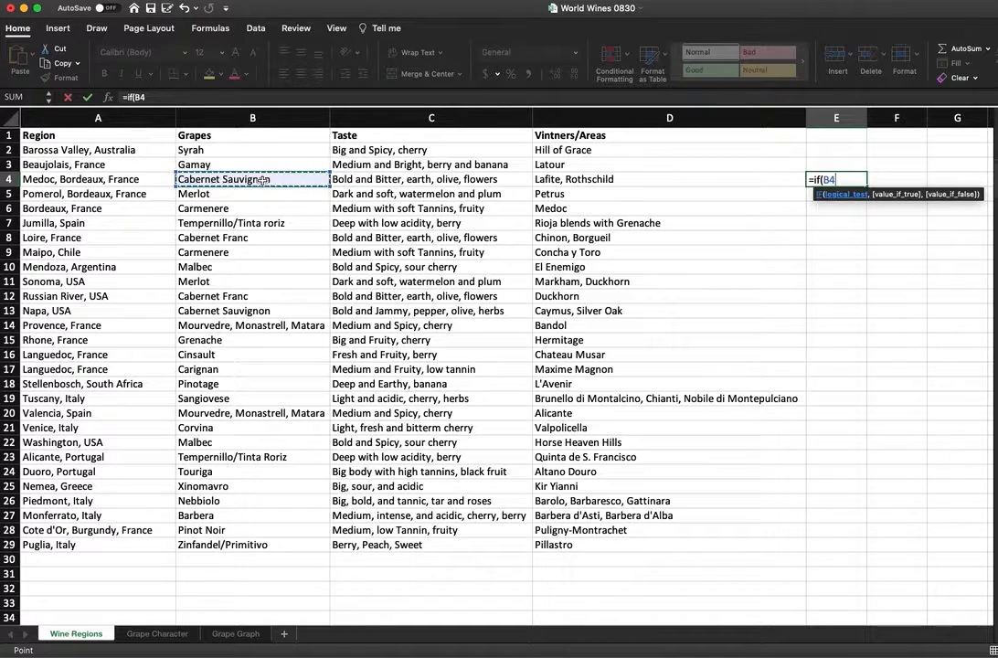
pyautogui.write('=')
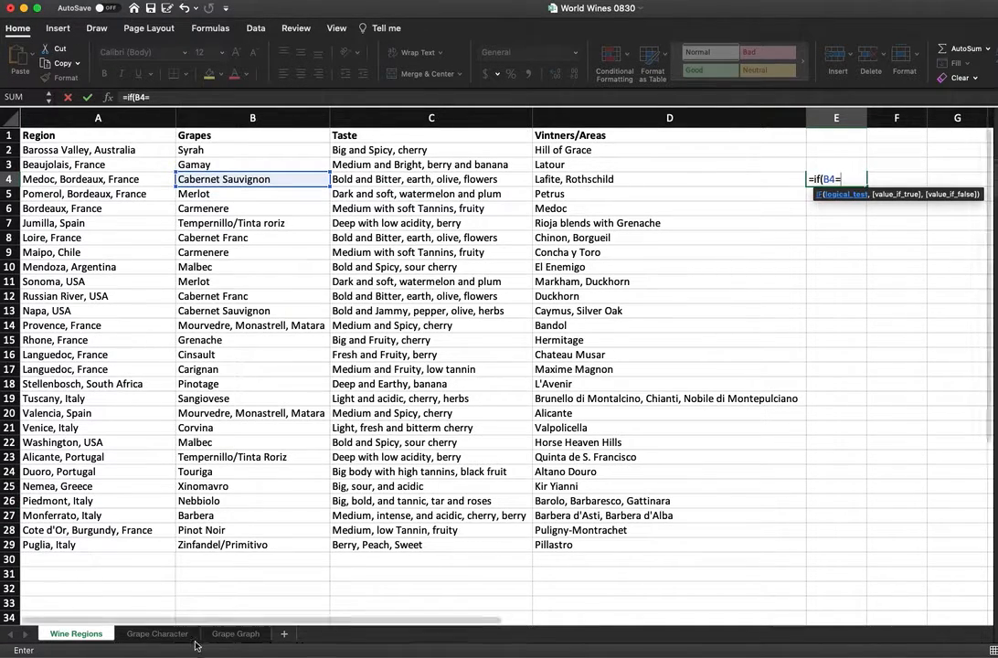
pyautogui.click(158, 634)
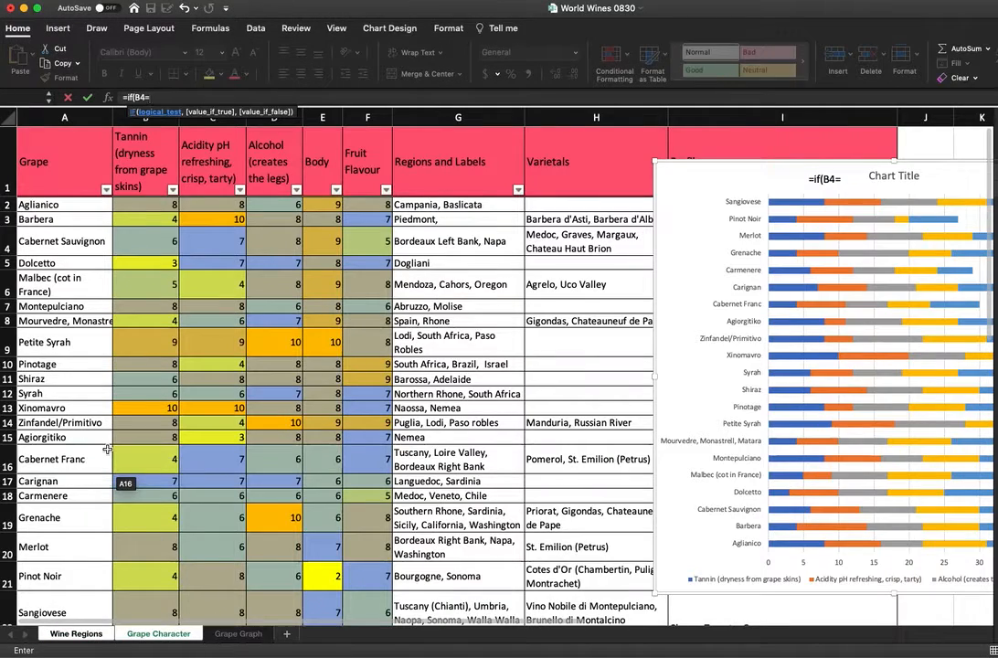
pyautogui.click(82, 247)
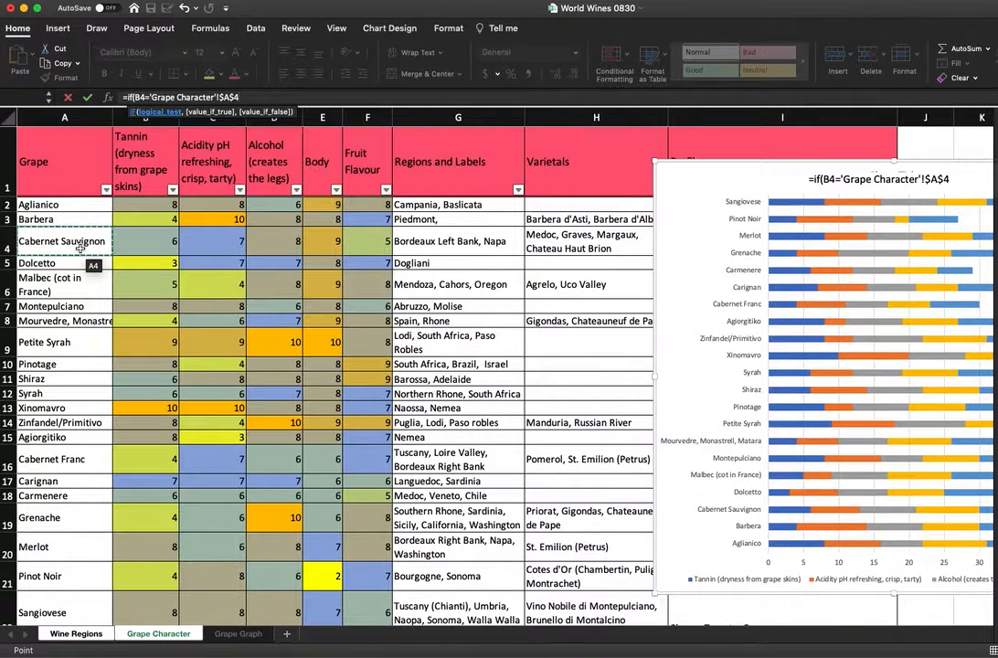
pyautogui.write(',')
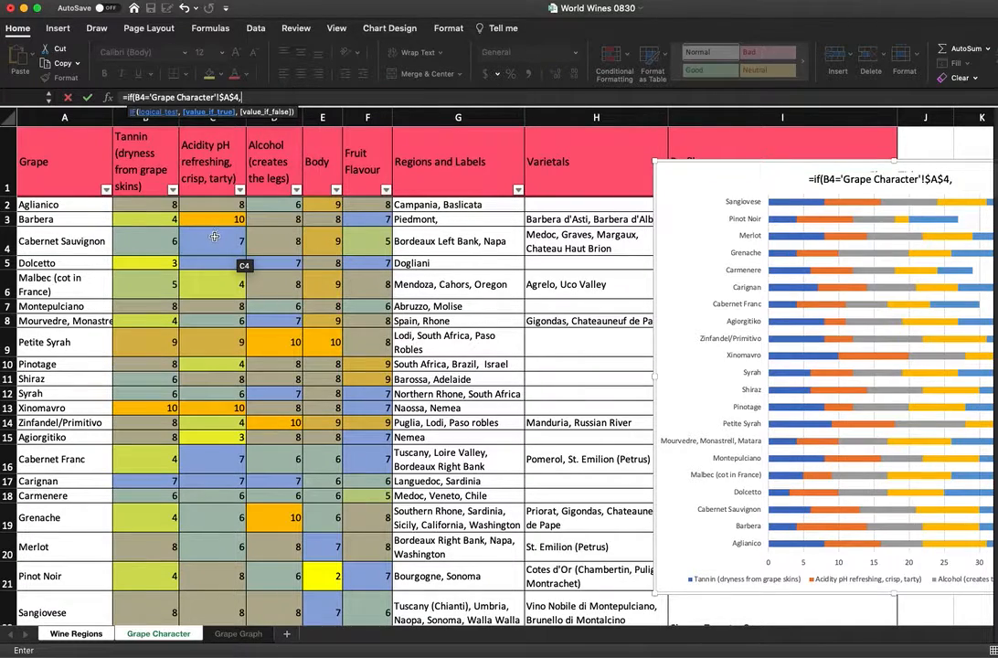
pyautogui.click(368, 247)
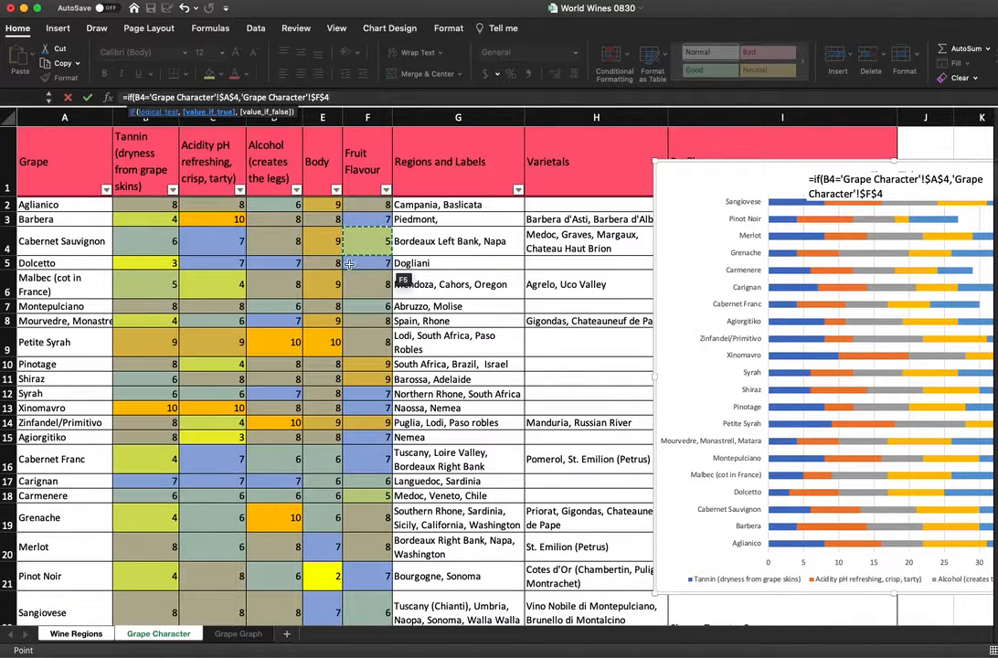
pyautogui.write(')')
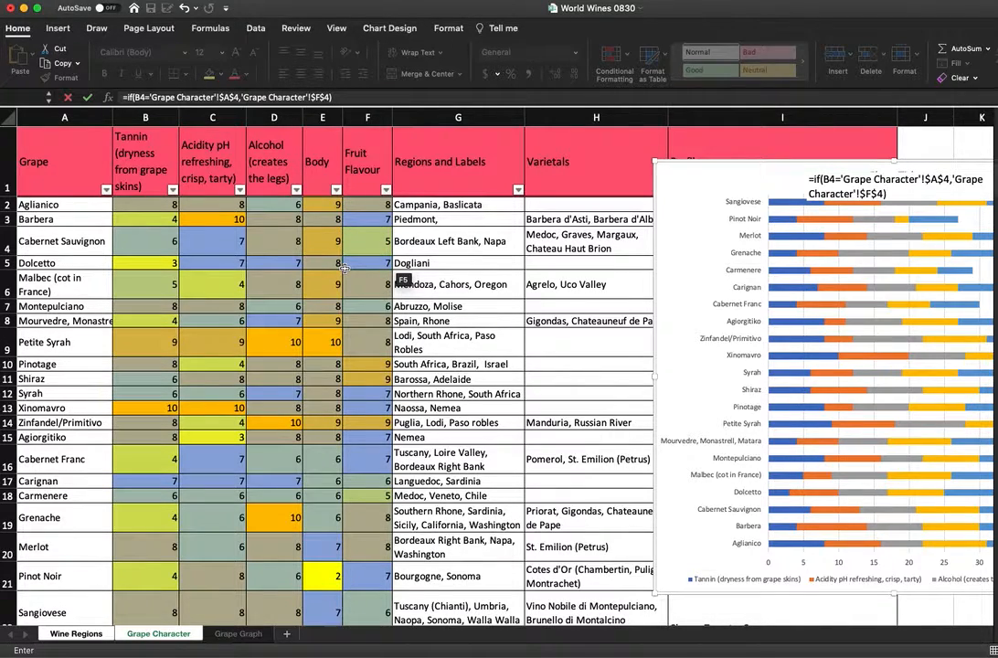
pyautogui.press('Return')
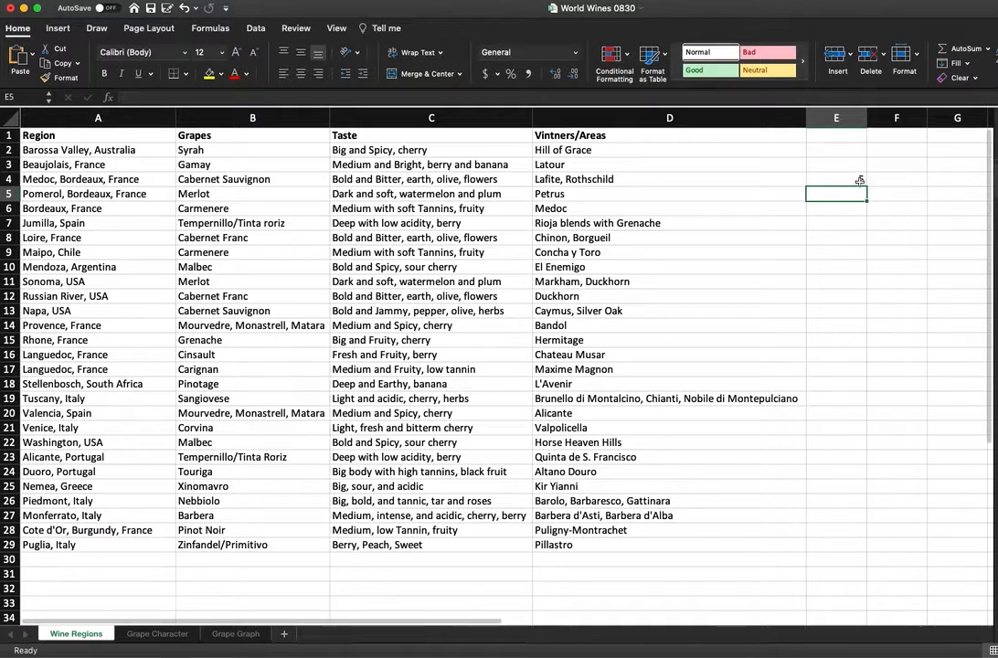
pyautogui.click(847, 173)
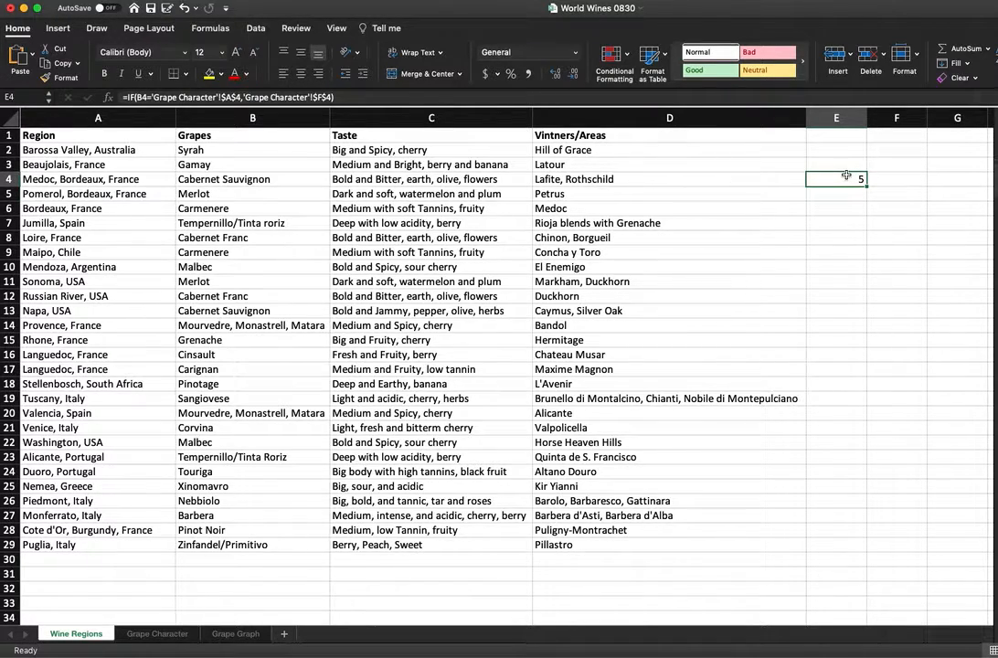
pyautogui.press('Delete')
# - Enter the column header "Vllokup (Fruitiness of the Grape)" in cell E1
pyautogui.click(825, 136)
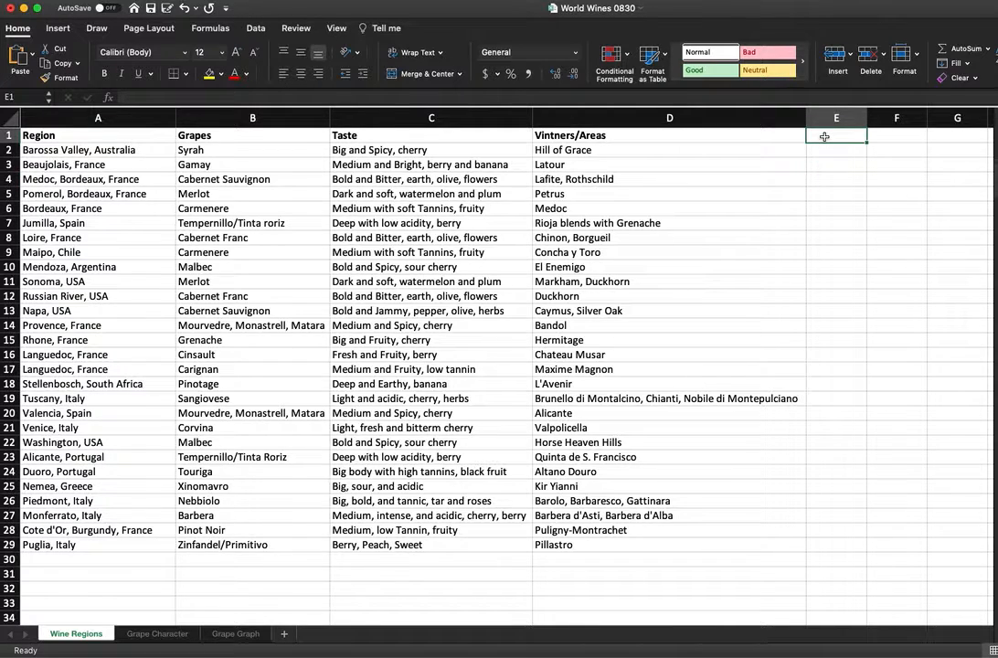
pyautogui.write('Vil')
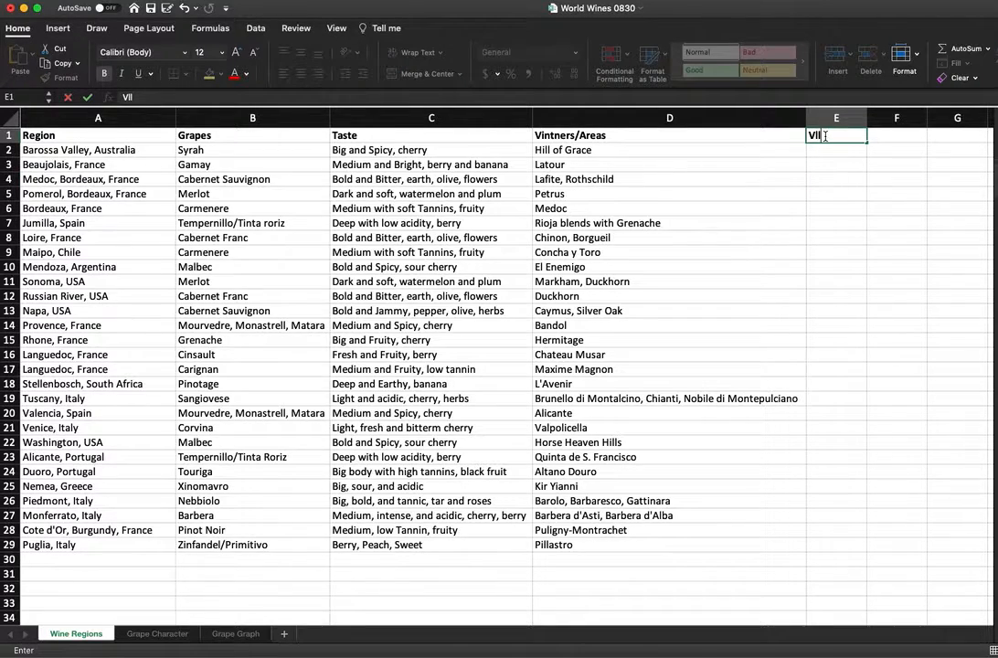
pyautogui.write('okup (Fruitiness of t')
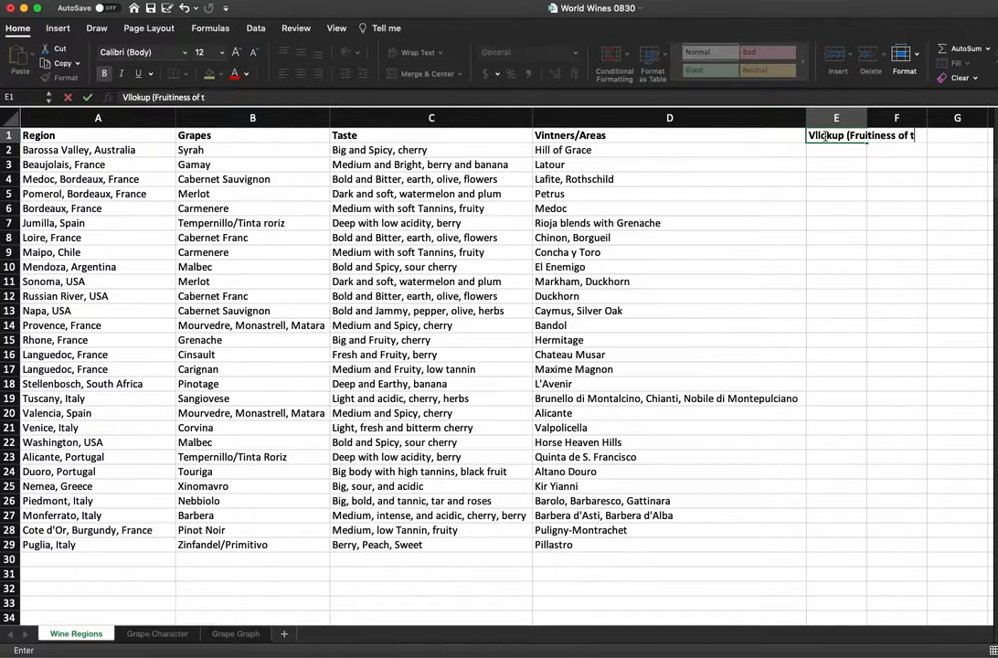
pyautogui.write('he Grape')
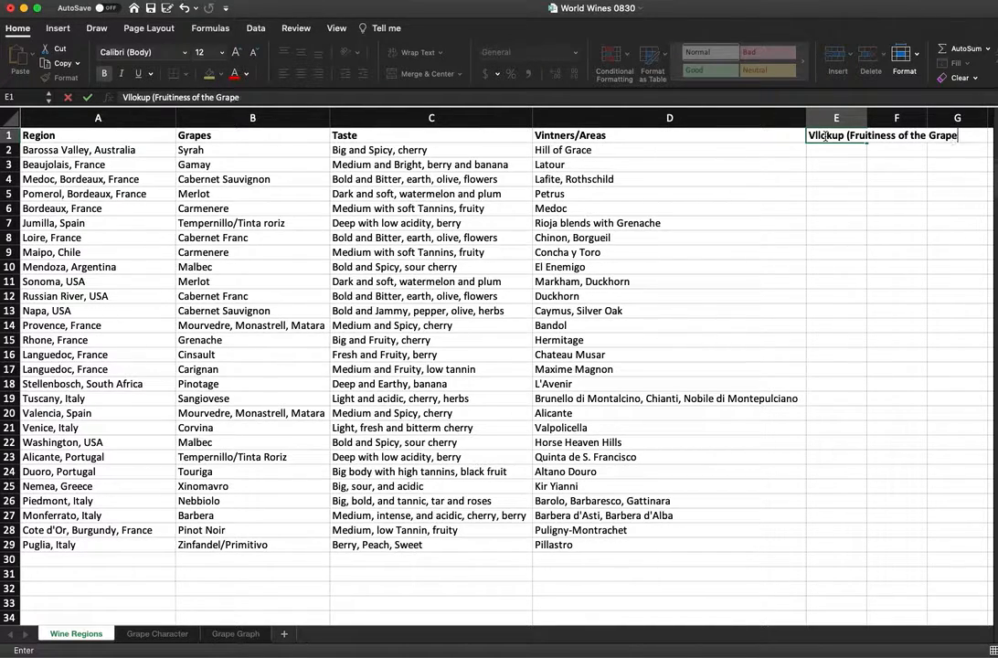
pyautogui.write(')')
pyautogui.press('Return')
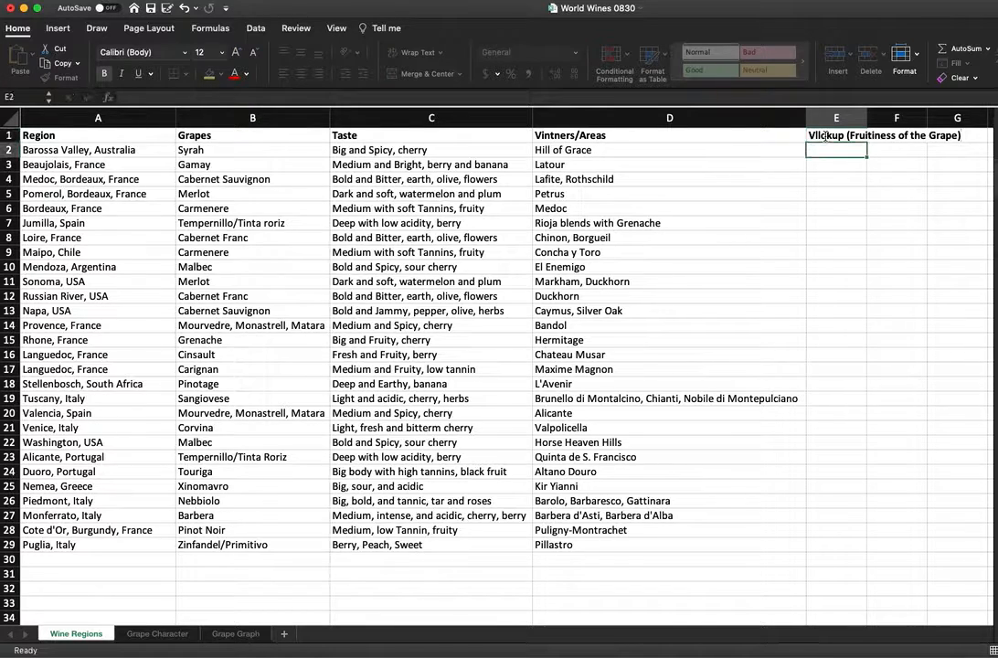
# - Correct the E1 header to "Vllookup (Fruitiness of the Grape)" and autofit column E to its text
pyautogui.click(830, 140)
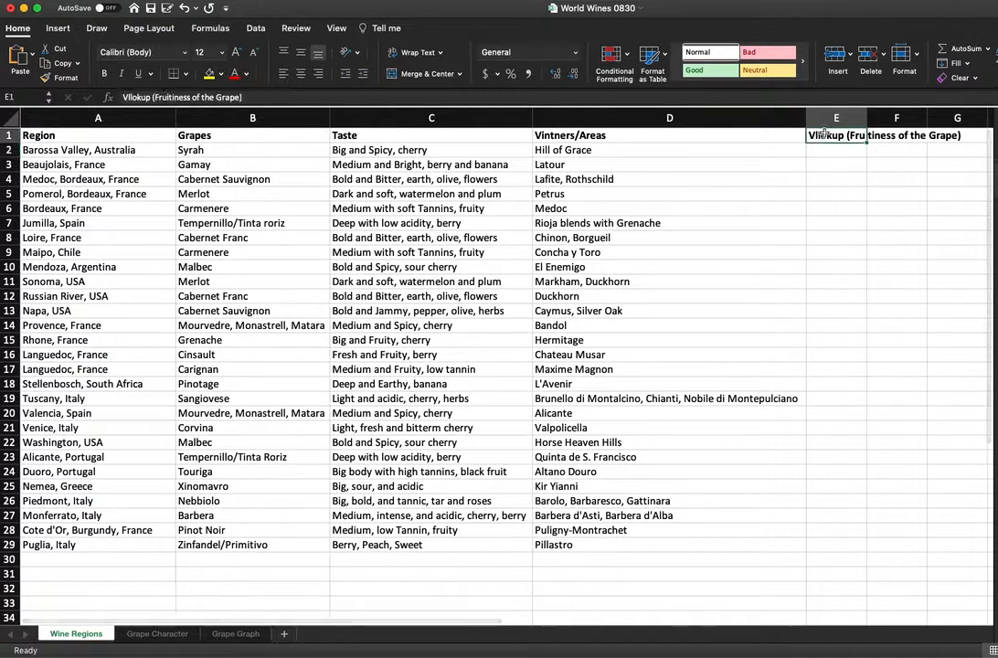
pyautogui.doubleClick(827, 138)
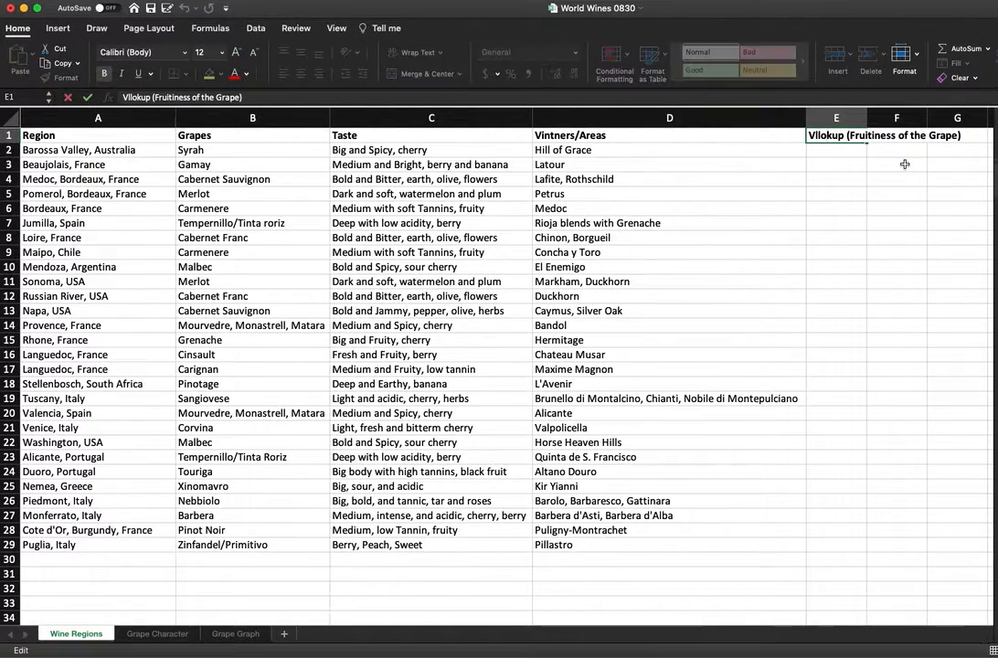
pyautogui.press('BackSpace')
pyautogui.write('o')
pyautogui.press('Return')
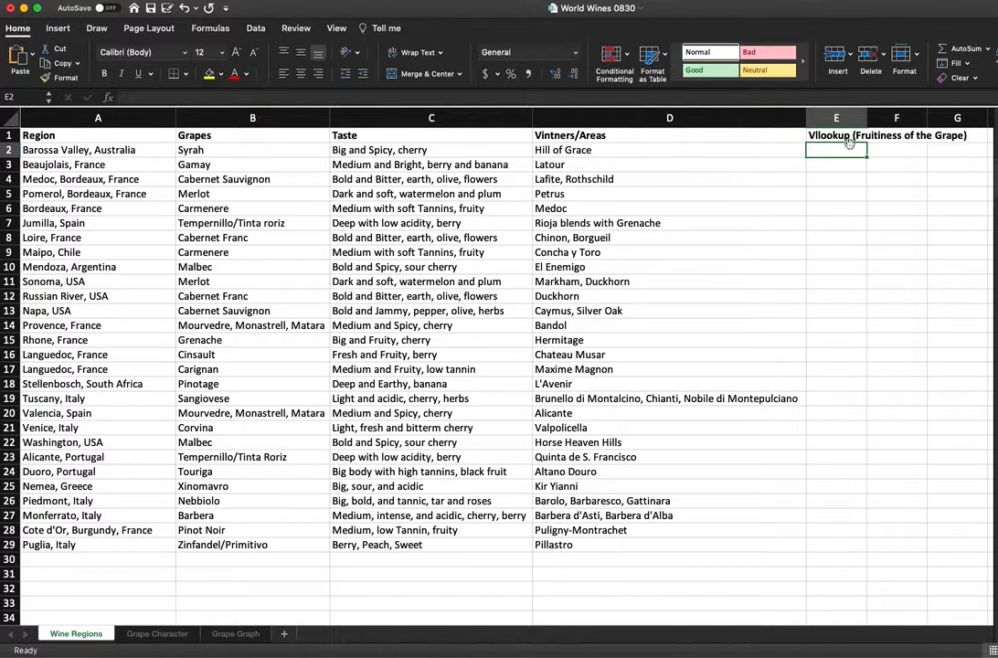
pyautogui.doubleClick(866, 120)
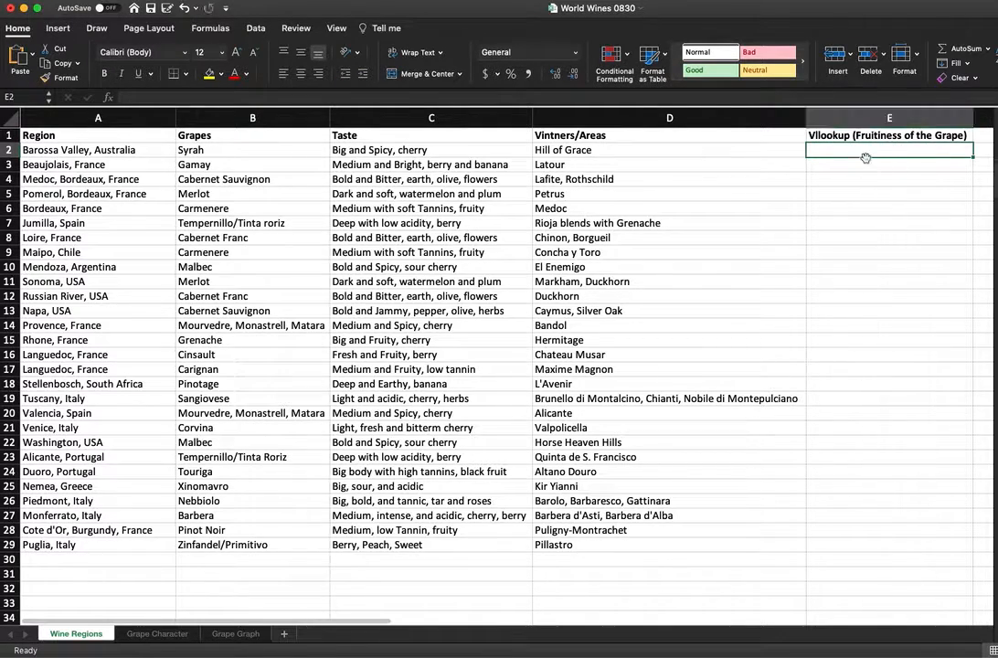
# - Enter a VLOOKUP in E2 that looks up B2 in 'Grape Character'!$A$2:$F$22 and returns column 6
pyautogui.write('=')
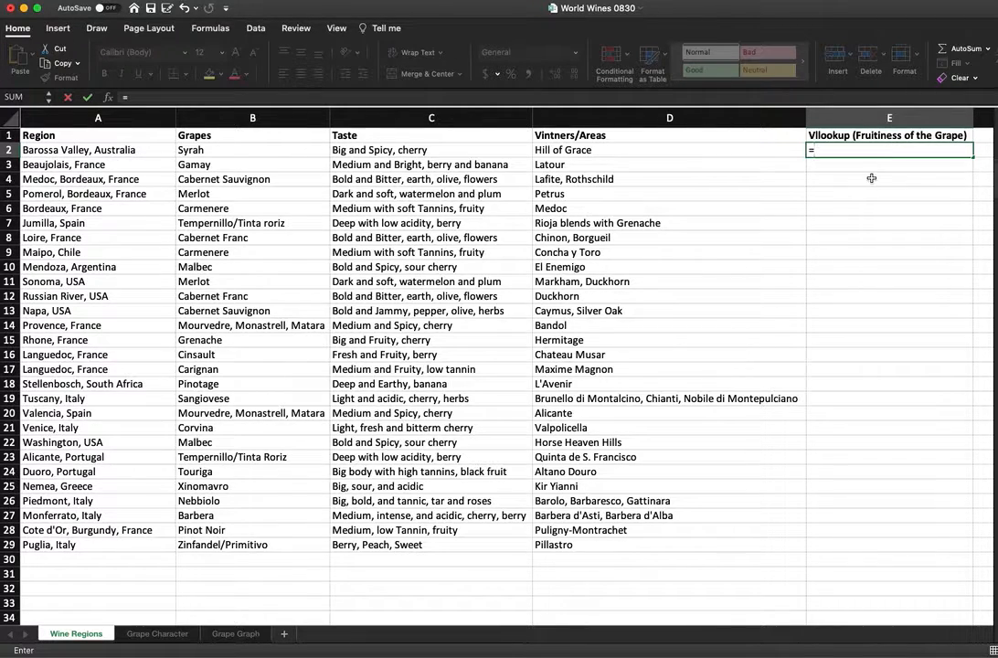
pyautogui.write('vl')
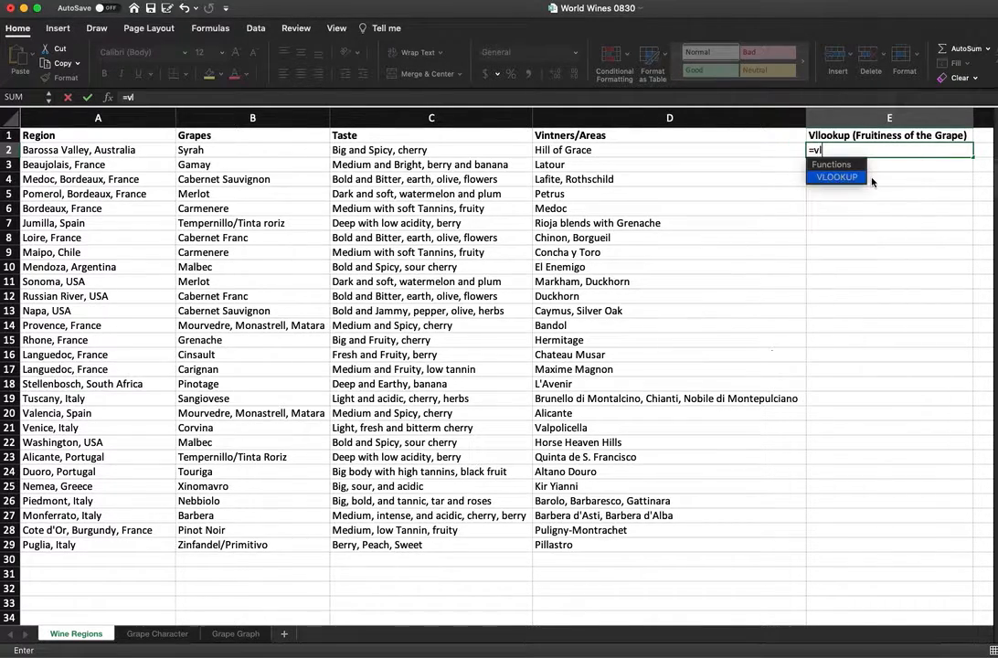
pyautogui.write('ookup(')
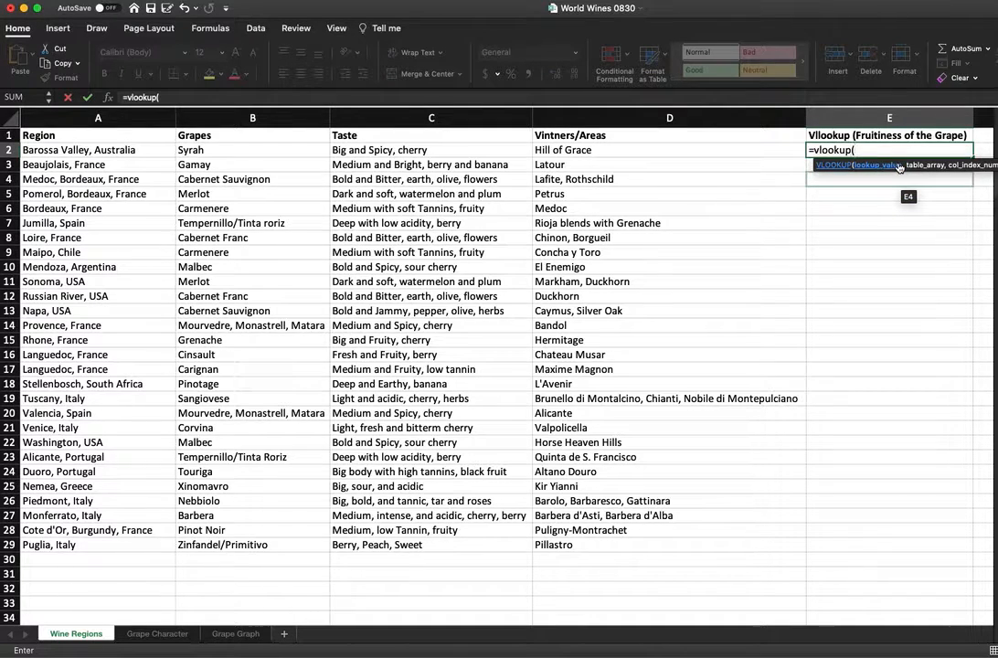
pyautogui.click(255, 149)
pyautogui.write(',')
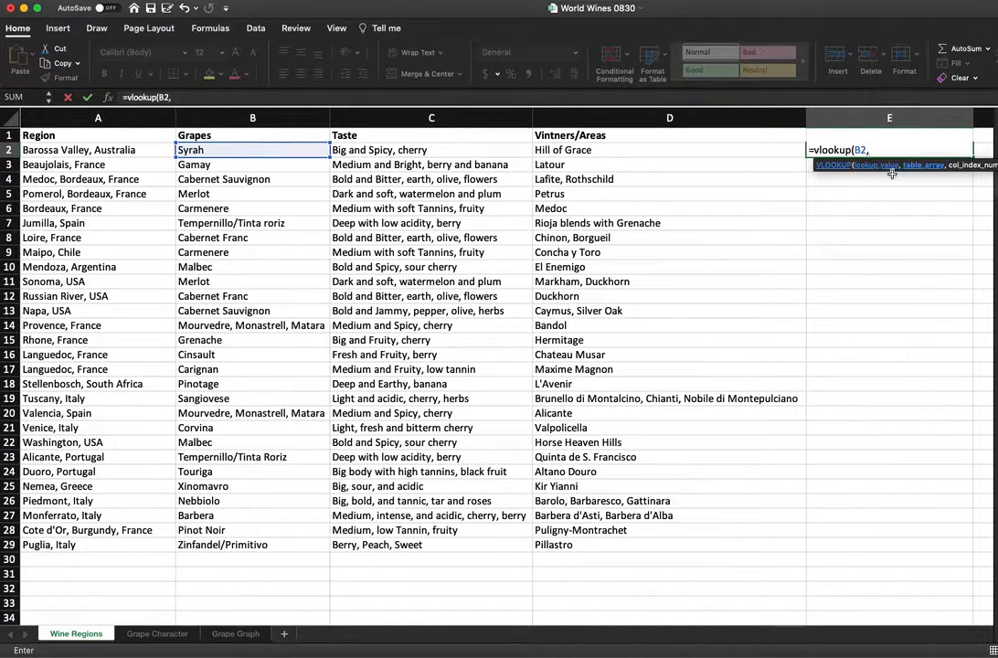
pyautogui.click(157, 634)
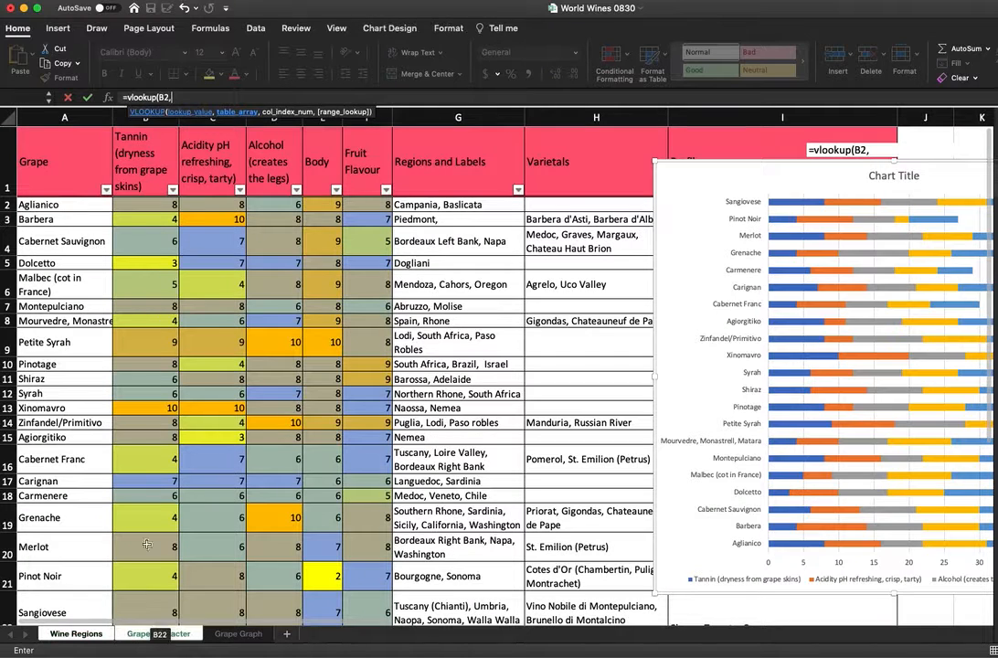
pyautogui.moveTo(51, 205); pyautogui.dragTo(355, 549)
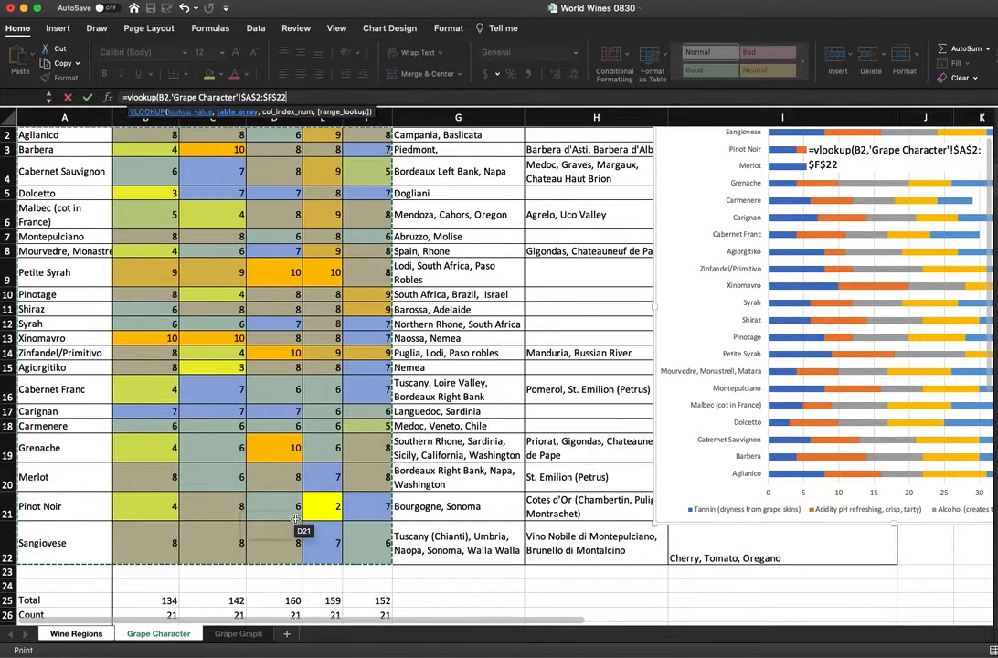
pyautogui.write(',')
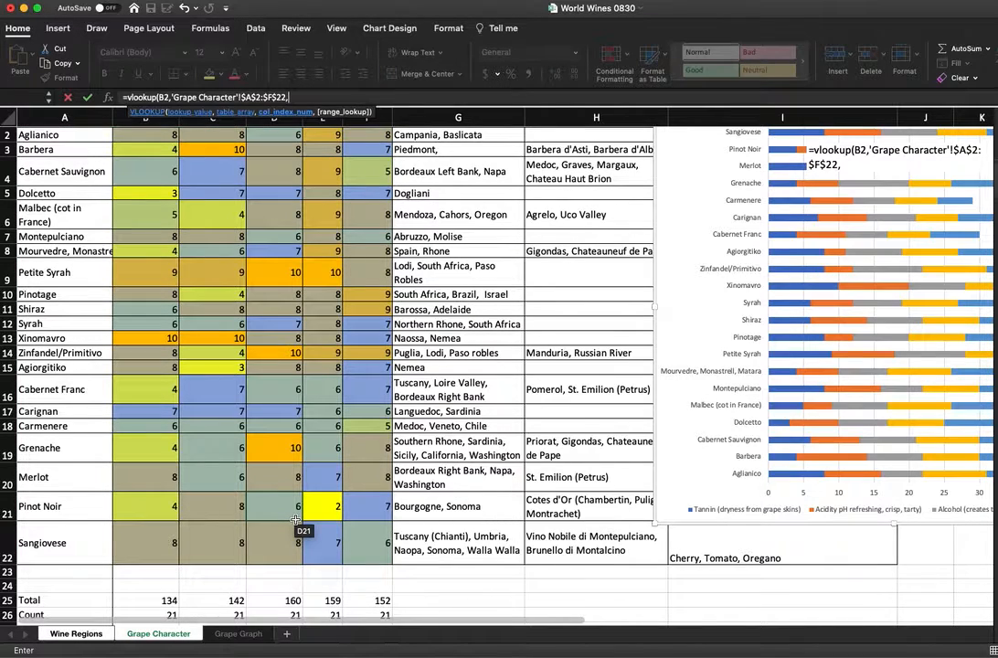
pyautogui.scroll(-3, 298, 499)
pyautogui.scroll(5, 297, 499)
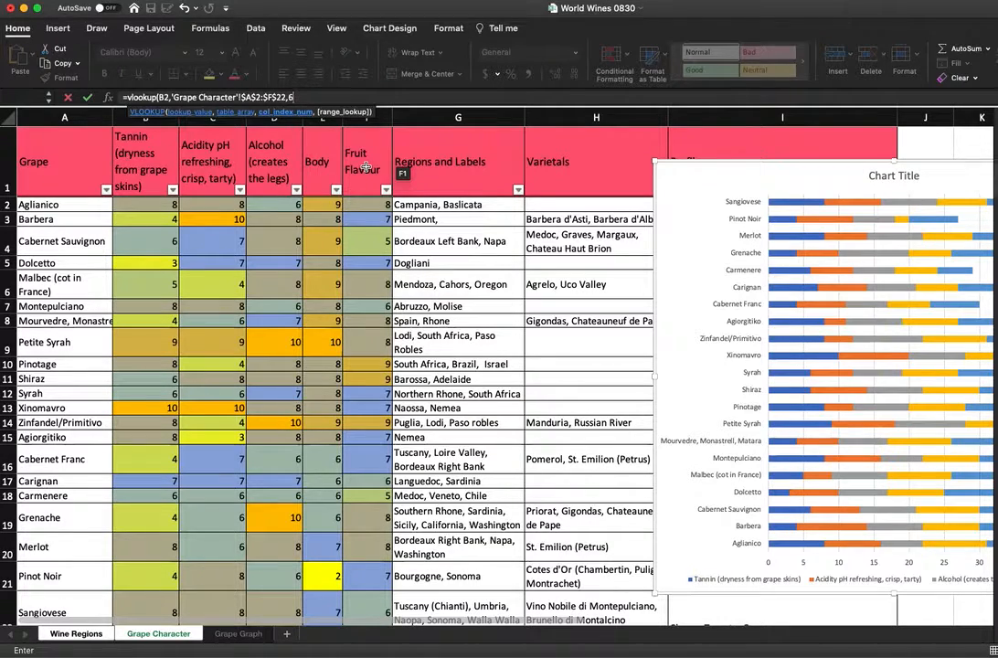
pyautogui.write(')')
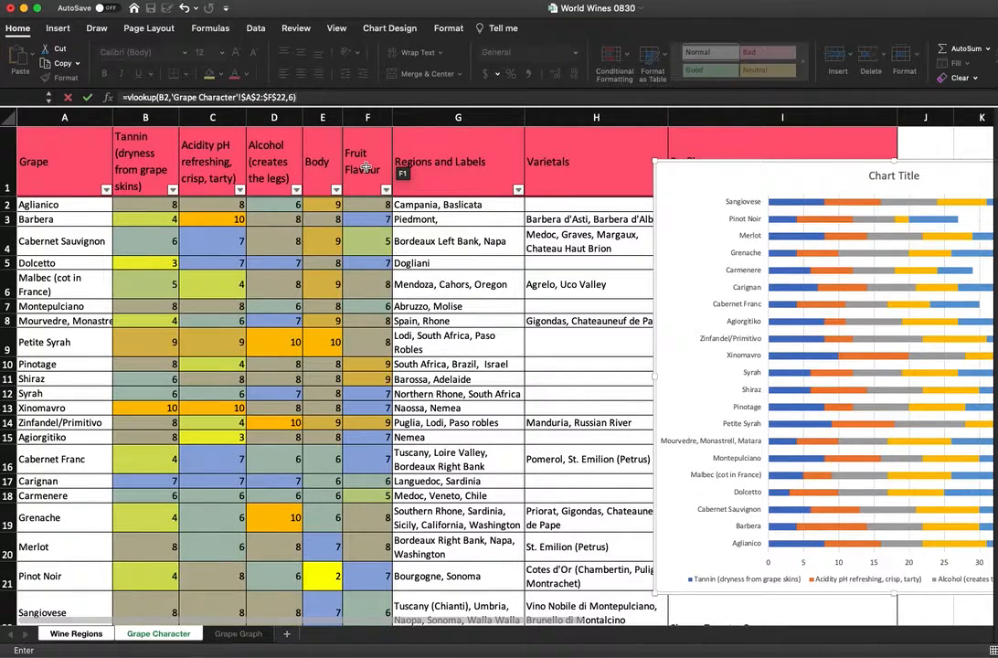
pyautogui.press('Return')
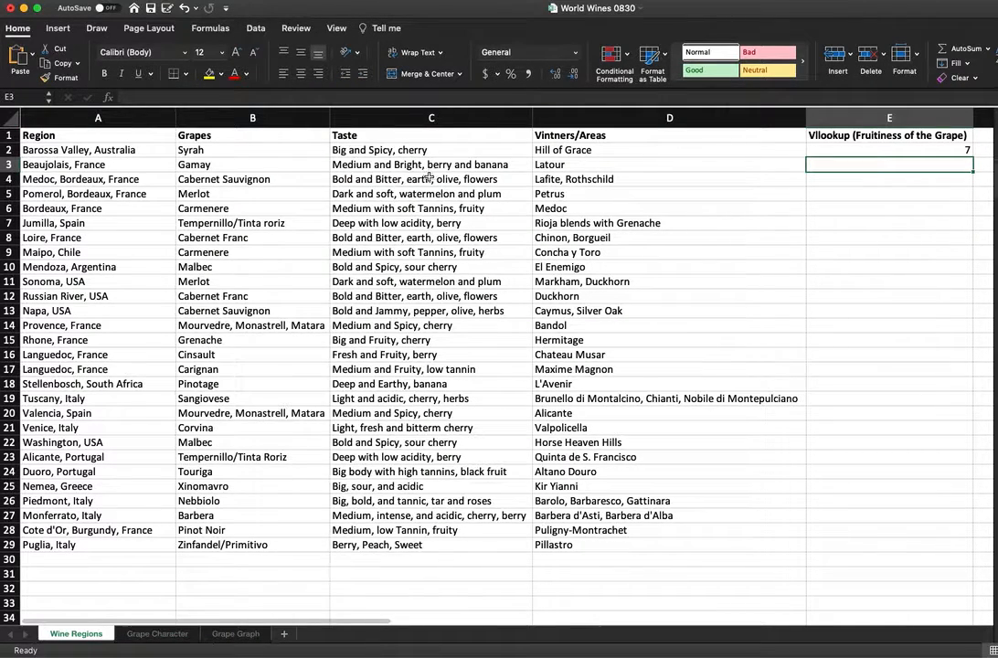
# - Check Syrah's fruit flavour score in the Grape Character sheet and fill the E2 VLOOKUP down to E29 in Wine Regions
pyautogui.click(155, 634)
pyautogui.scroll(-1, 158, 401)
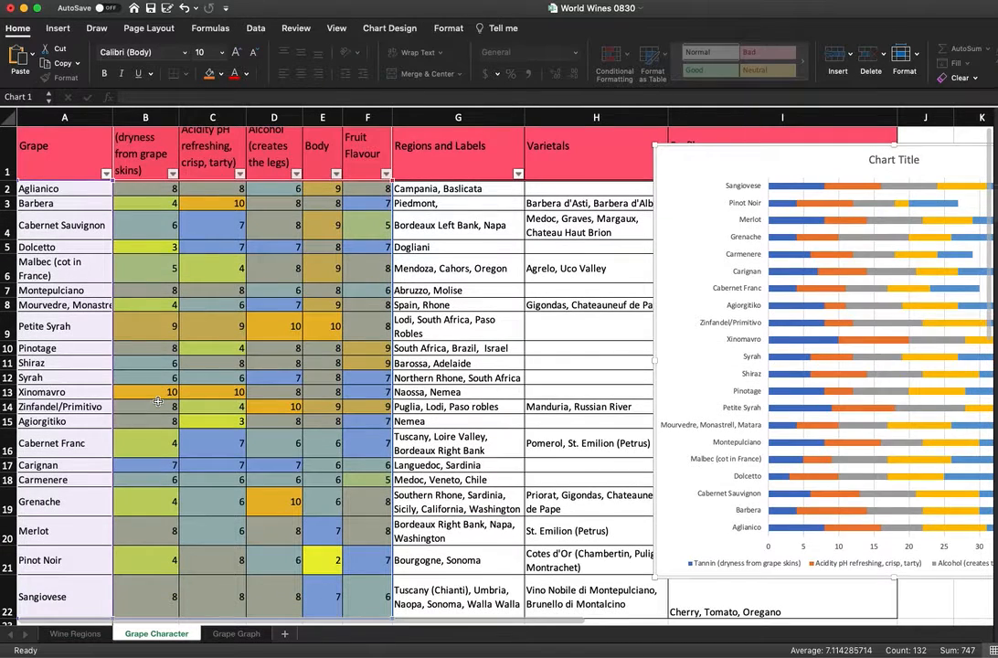
pyautogui.scroll(-1, 147, 375)
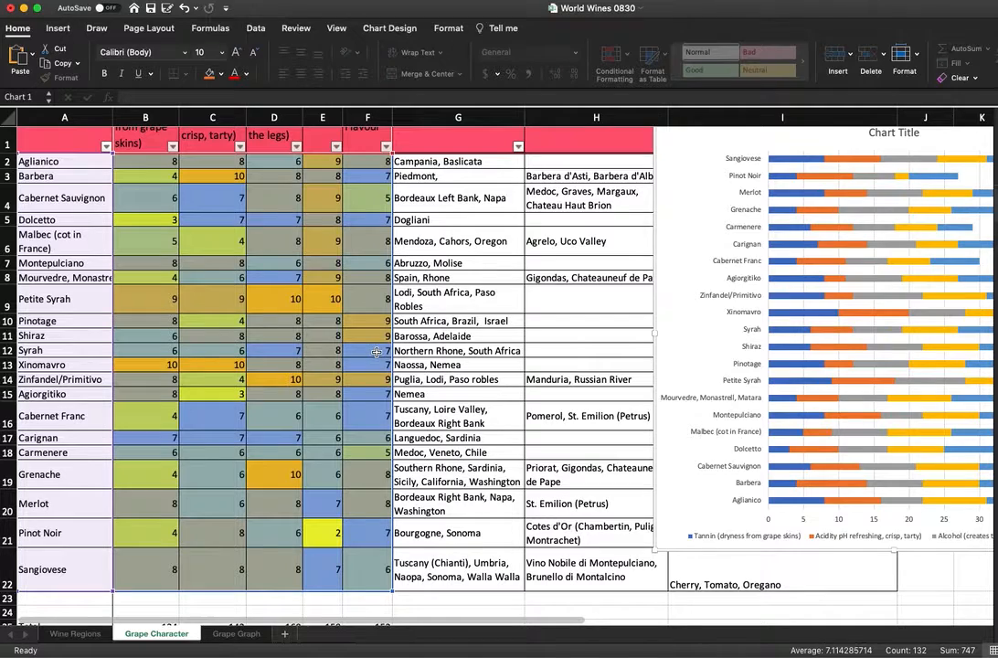
pyautogui.click(76, 634)
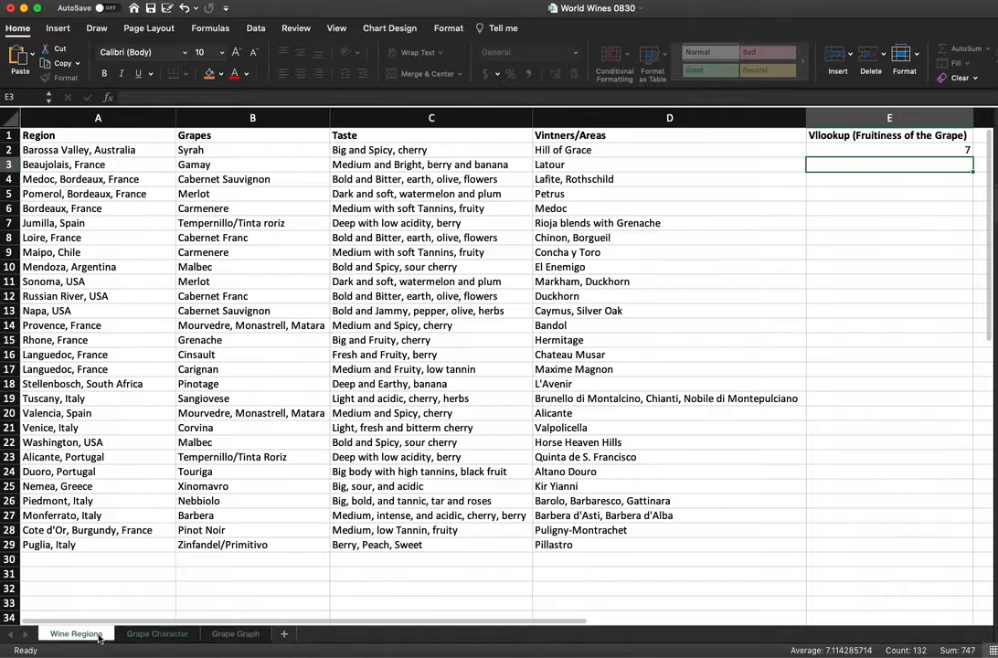
pyautogui.click(930, 151)
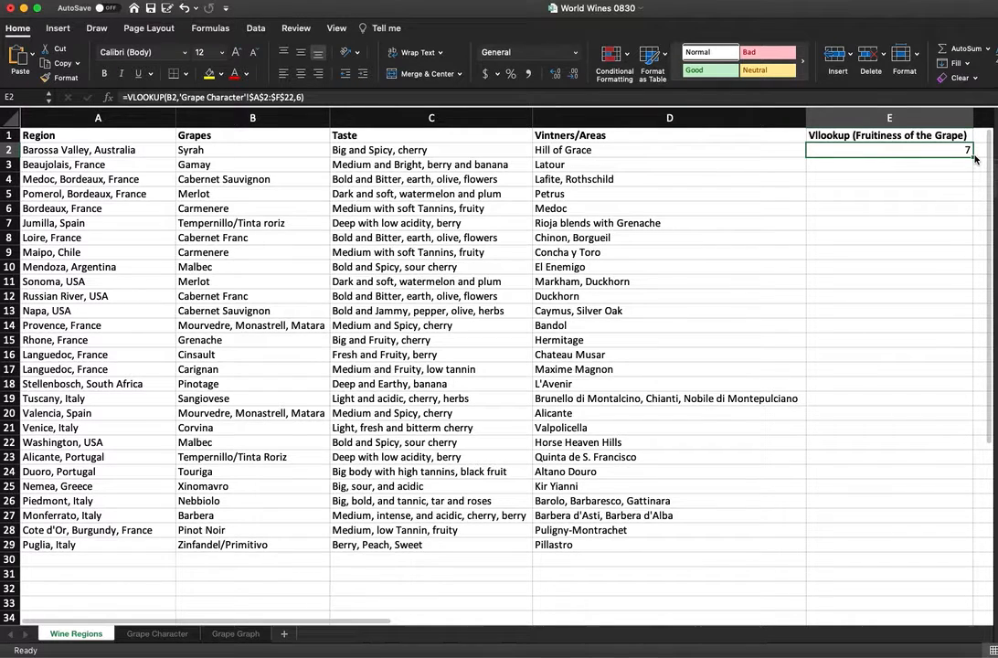
pyautogui.moveTo(974, 159); pyautogui.dragTo(953, 545)
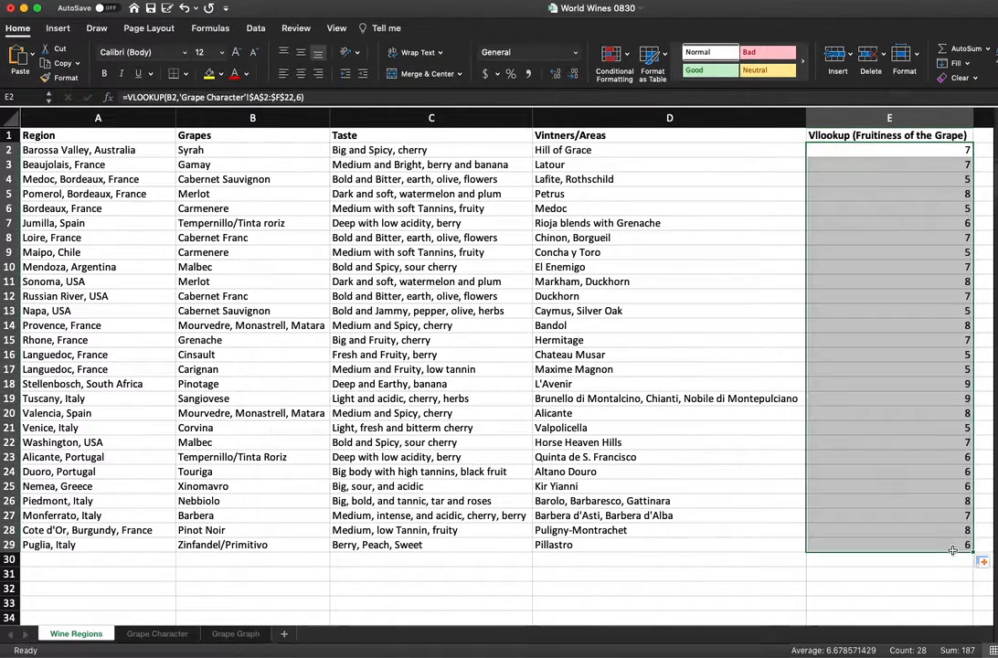
pyautogui.click(948, 149)
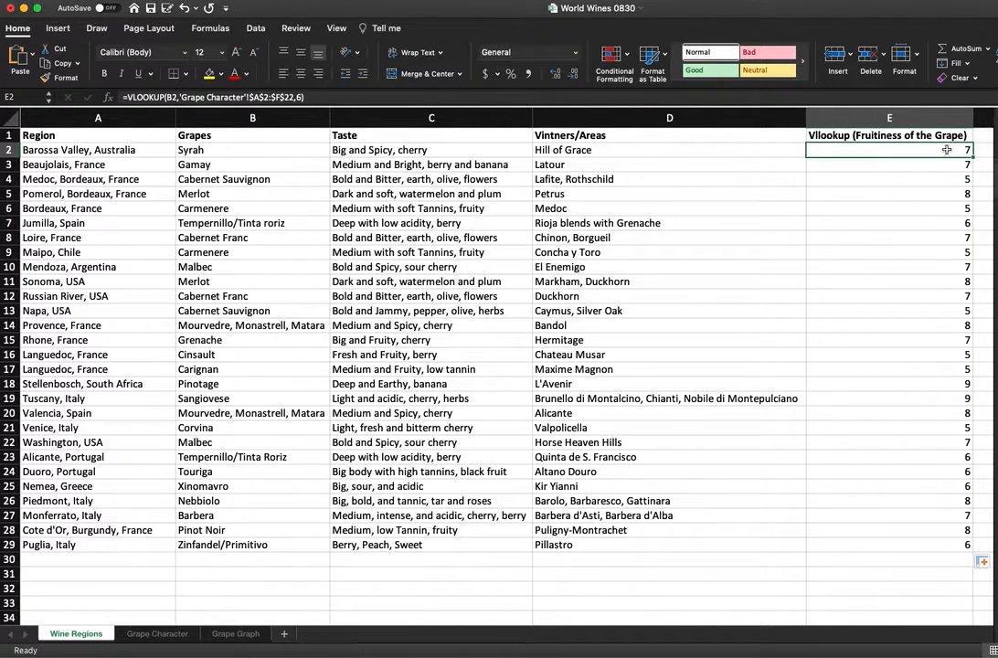
pyautogui.doubleClick(974, 157)
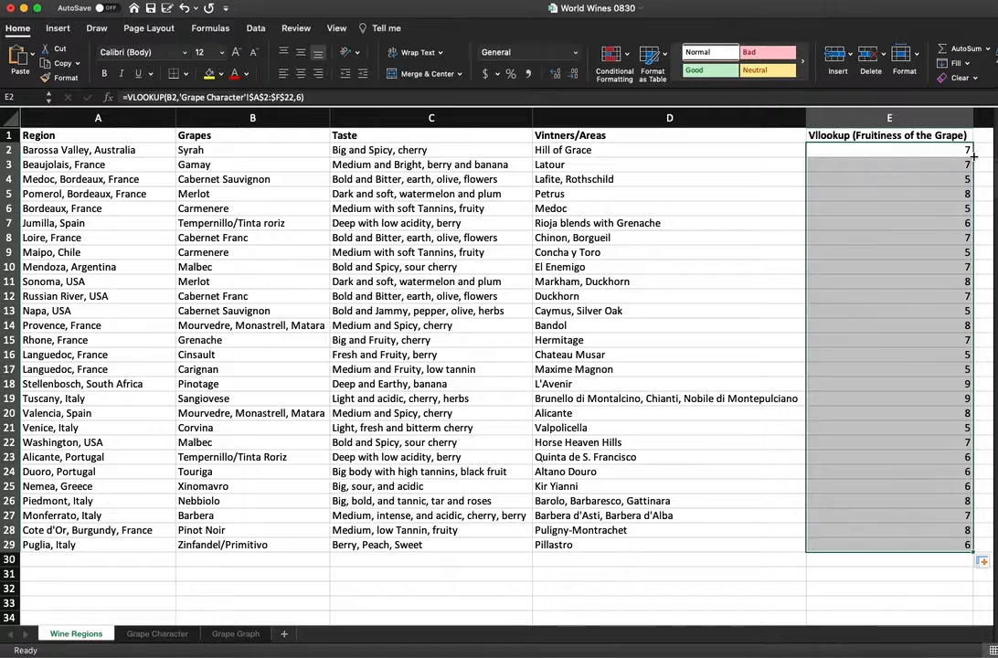
# - Change the E1 column header to "Vllookup (Alcohol of the Grape)"
pyautogui.click(918, 135)
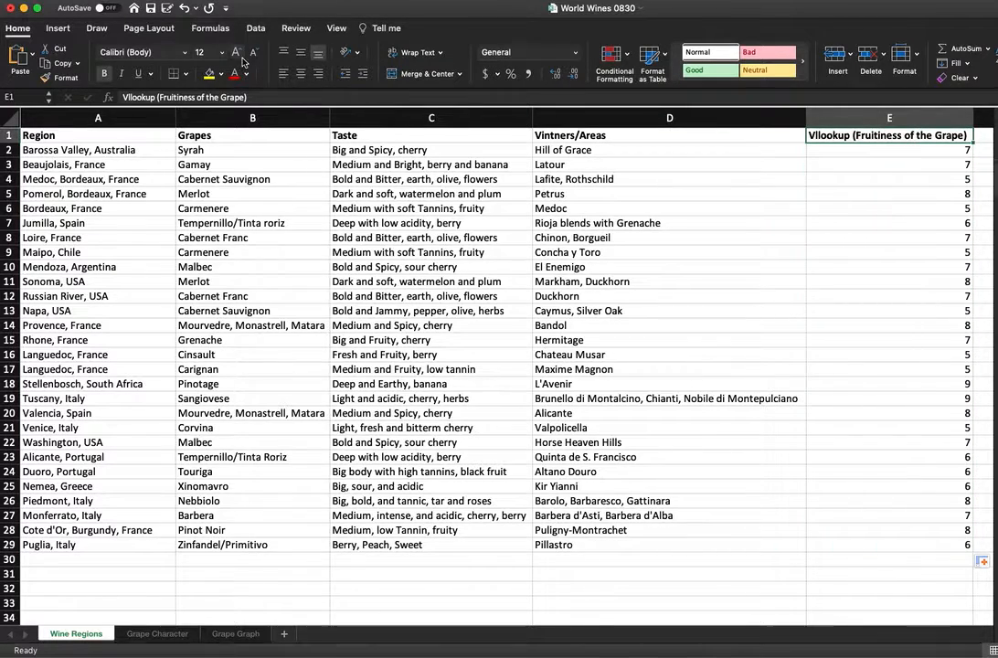
pyautogui.moveTo(197, 99); pyautogui.dragTo(160, 98)
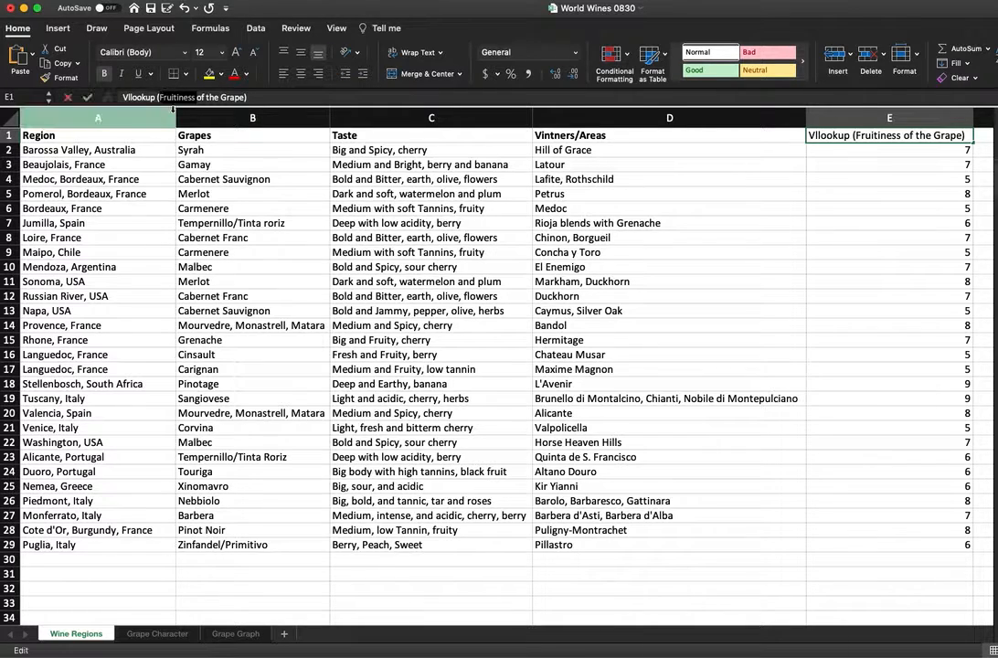
pyautogui.write('Alco')
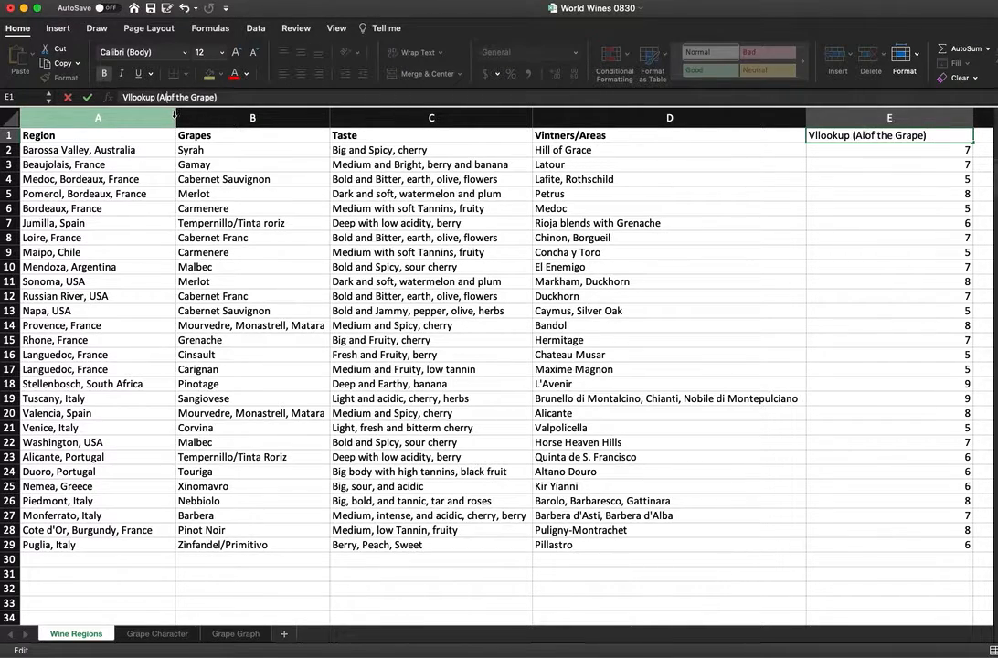
pyautogui.write('hol')
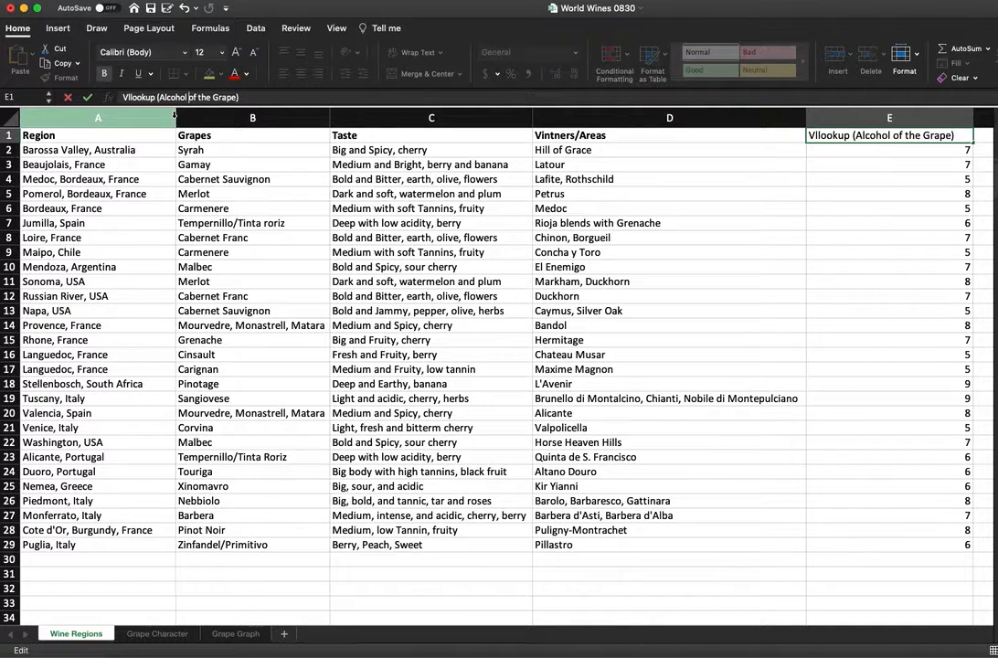
pyautogui.press('Return')
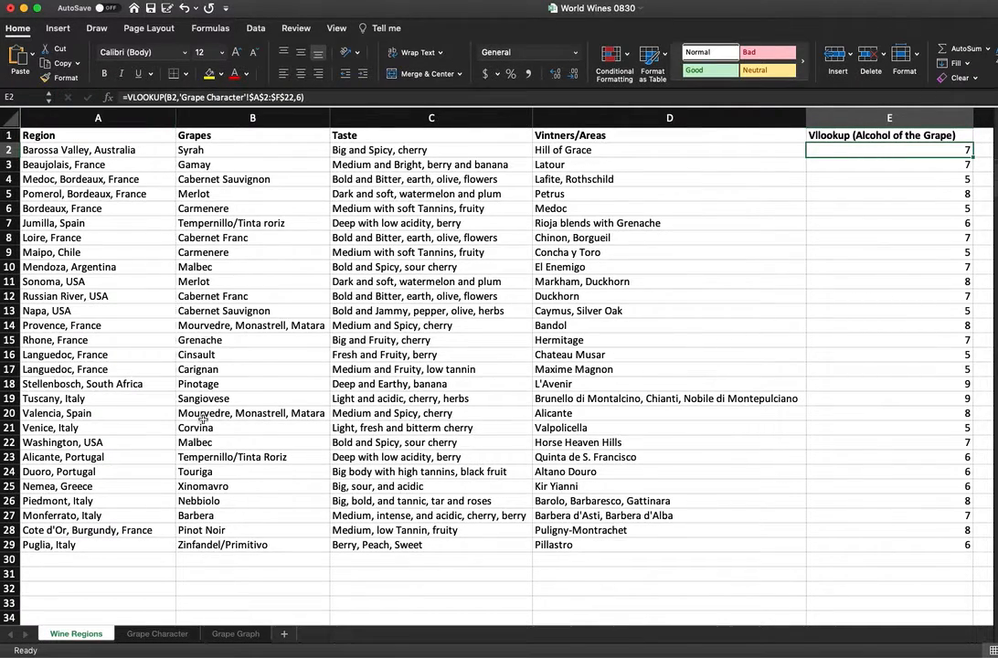
# - Check the alcohol column's position in the Grape Character sheet and set the column index of the E2 VLOOKUP to 4
pyautogui.click(153, 634)
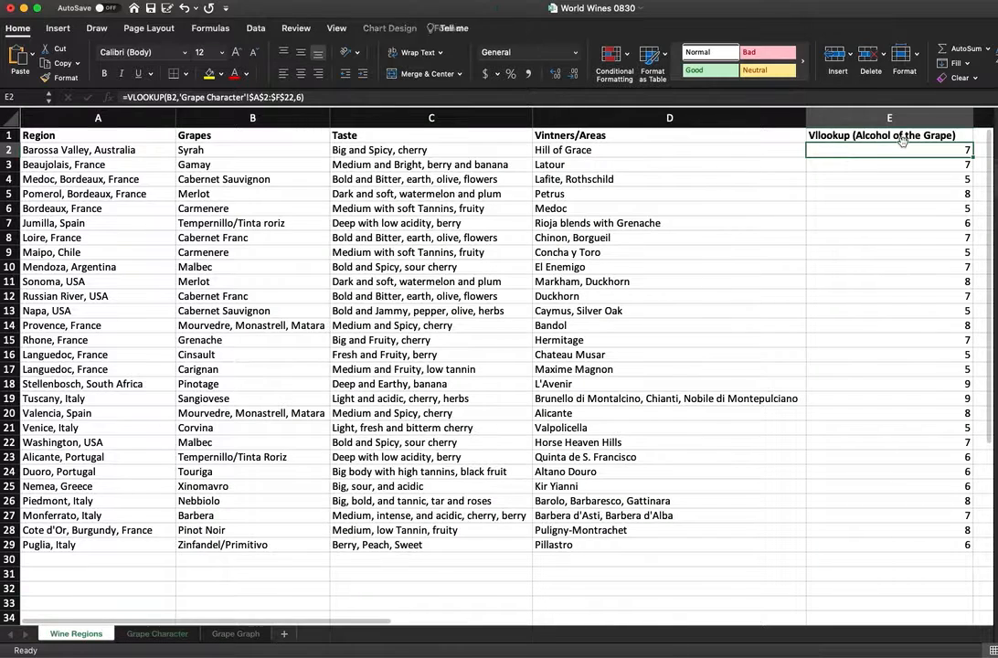
pyautogui.click(302, 97)
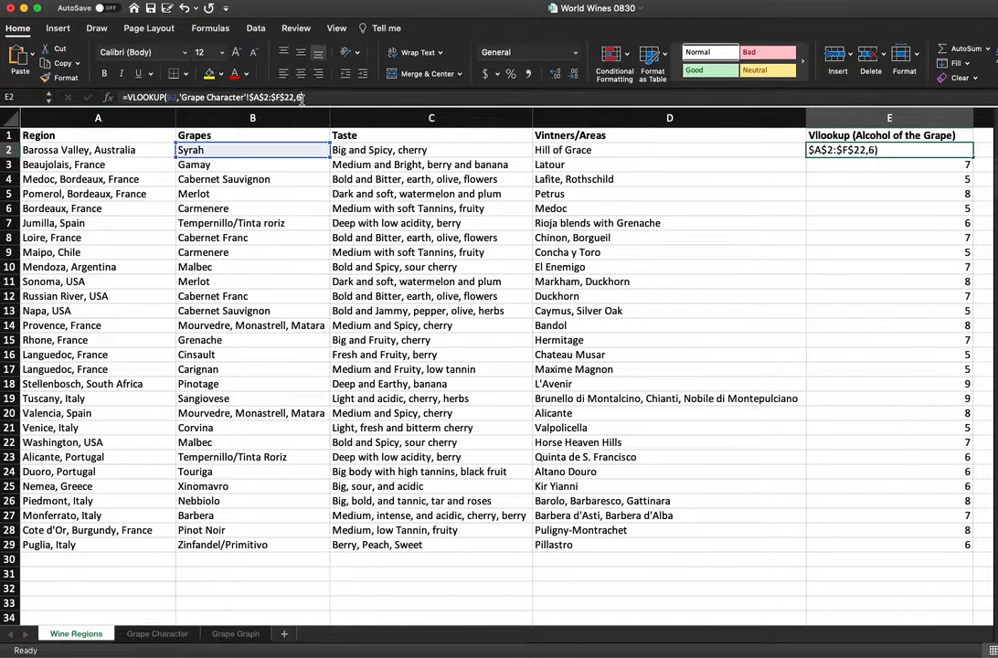
pyautogui.press('BackSpace')
pyautogui.write('4')
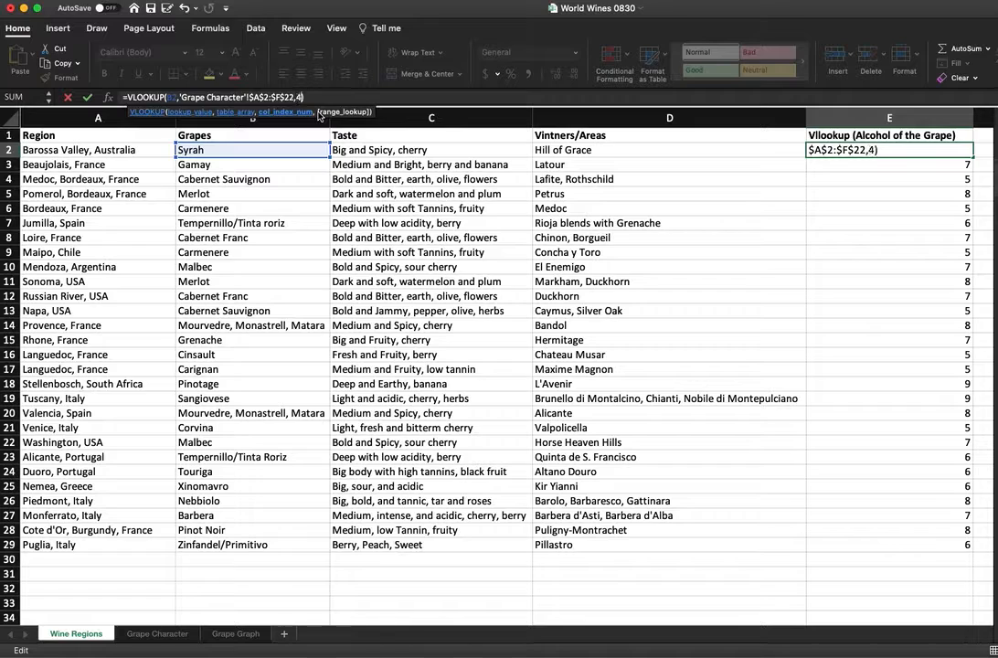
pyautogui.press('Return')
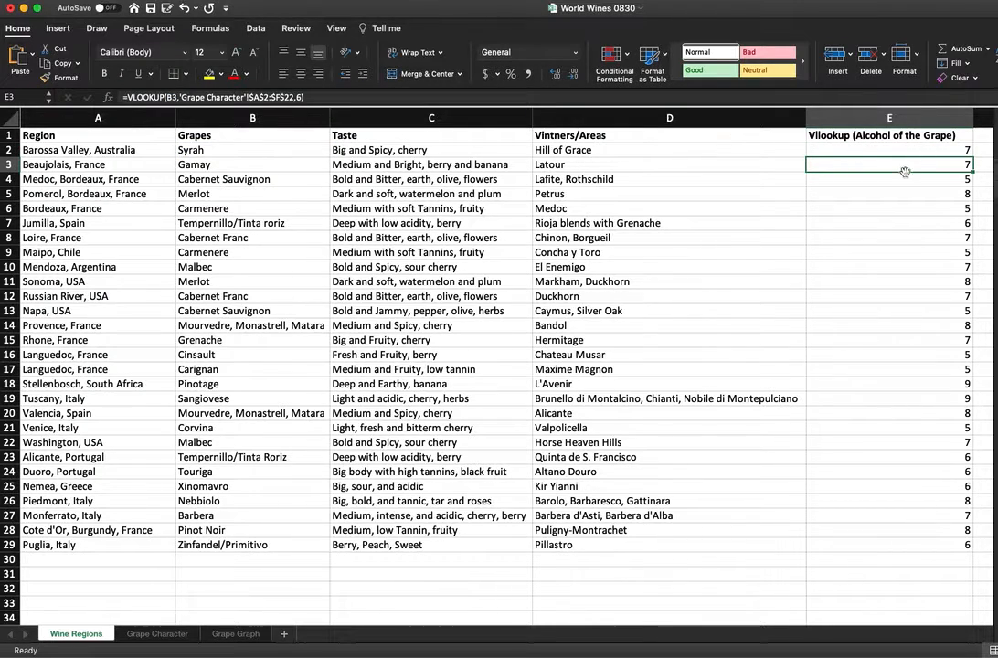
# - Fill the updated alcohol VLOOKUP from E2 down to E29
pyautogui.click(928, 150)
pyautogui.doubleClick(972, 157)
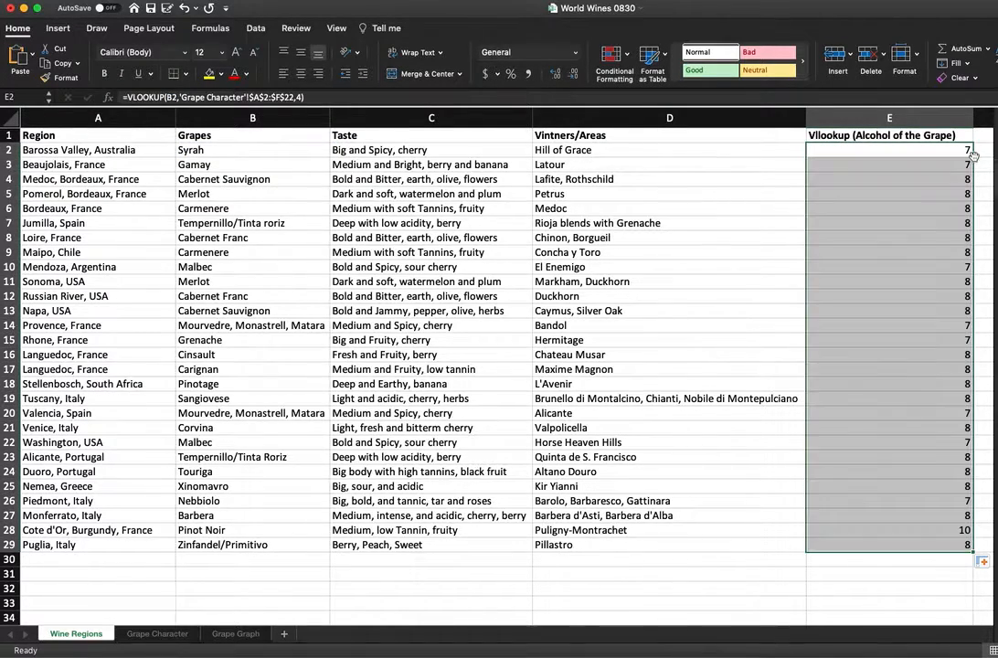
pyautogui.click(826, 556)
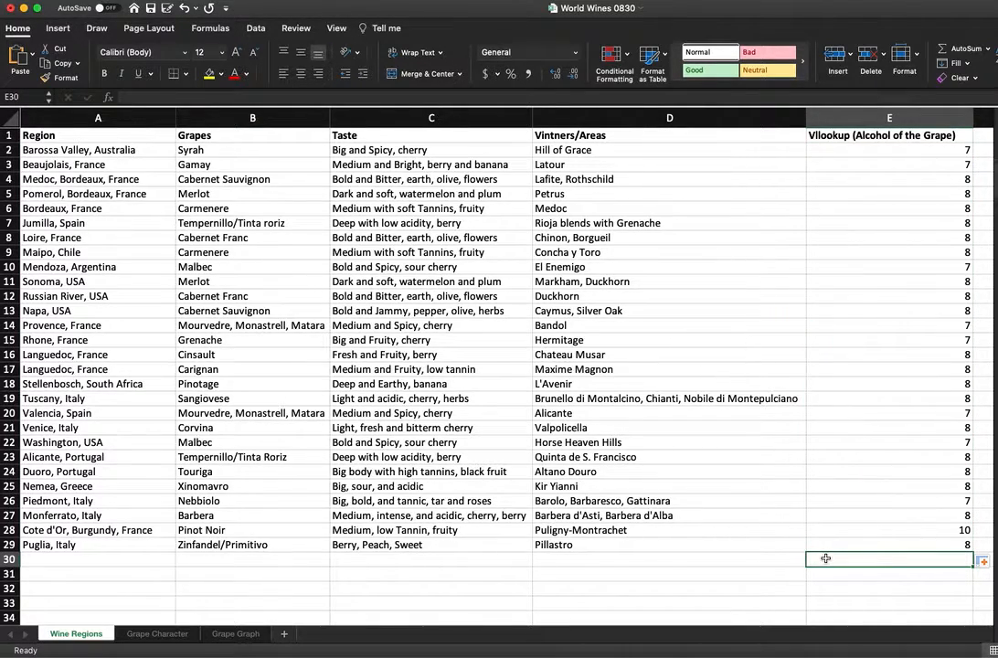